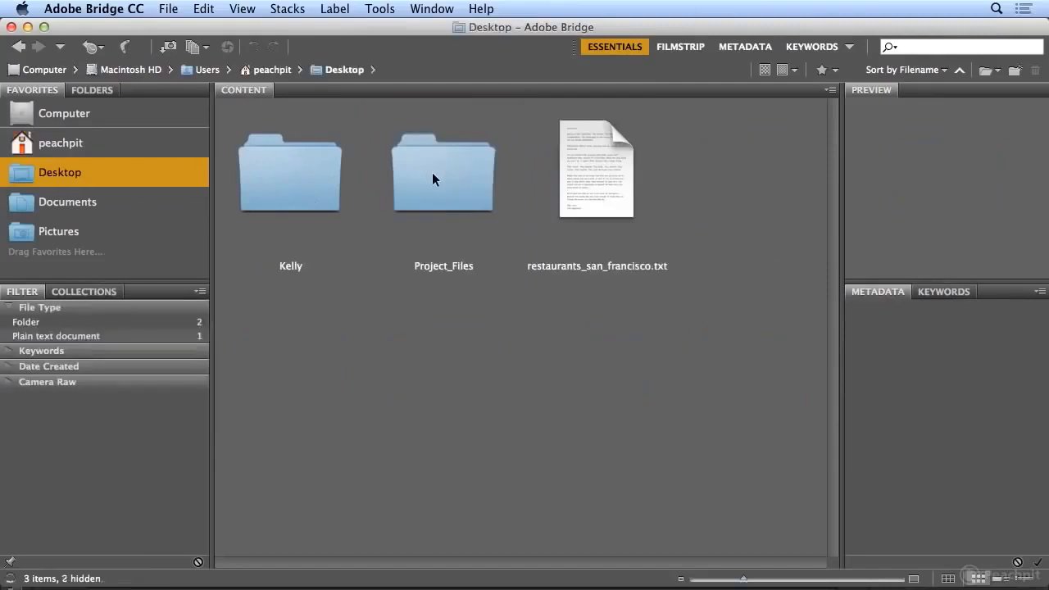
Step: Open the New_Orleans folder inside Project_Files > 02_Photoshop_projects
{"action": "double_click", "coordinate": [432, 172]}
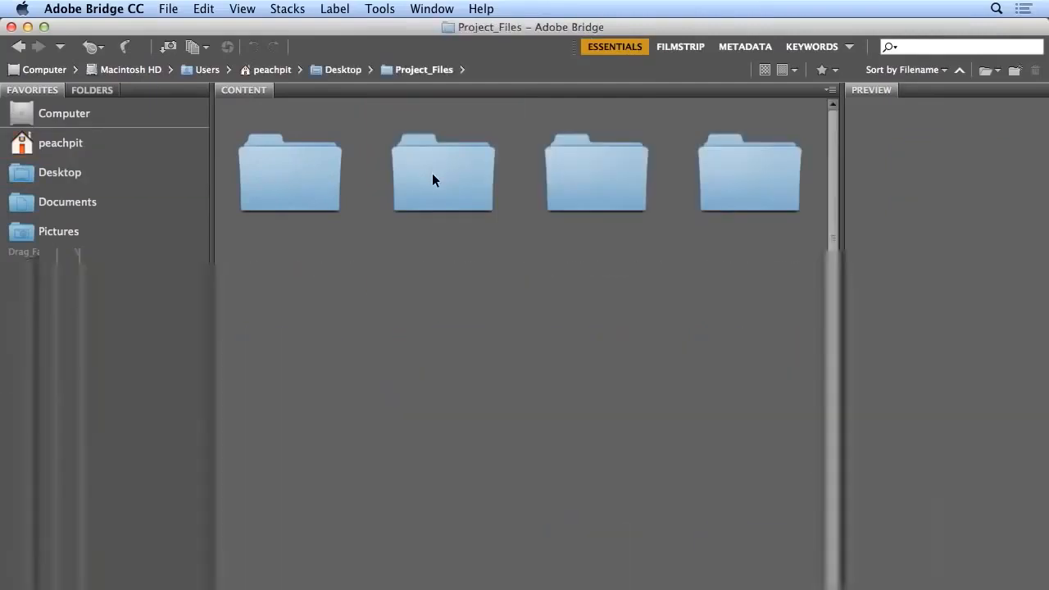
{"action": "double_click", "coordinate": [432, 173]}
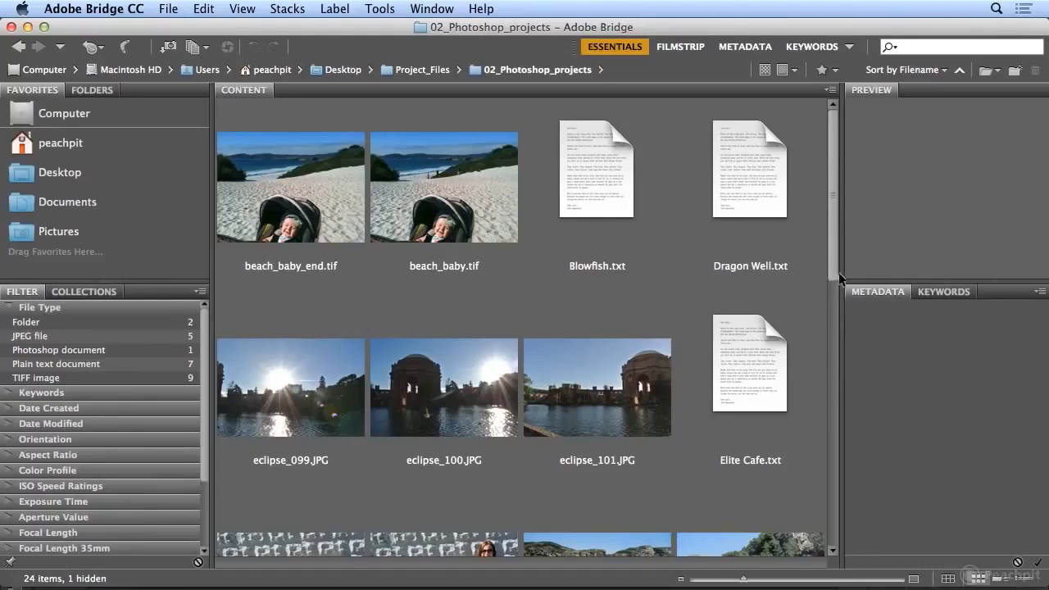
{"action": "scroll", "coordinate": [832, 274], "scroll_direction": "down", "scroll_amount": 1}
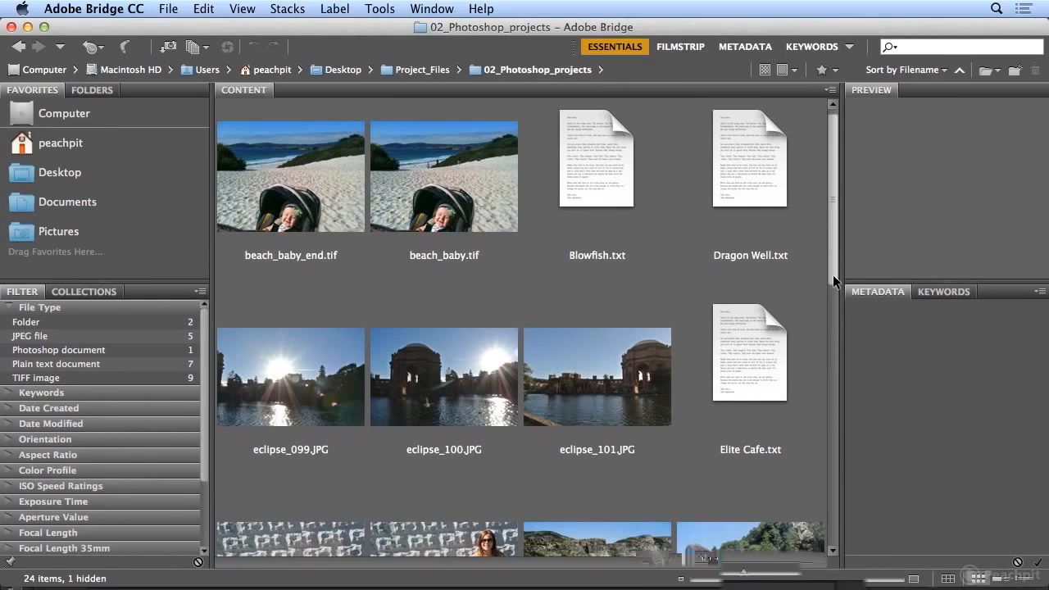
{"action": "left_click_drag", "start_coordinate": [832, 275], "coordinate": [850, 552]}
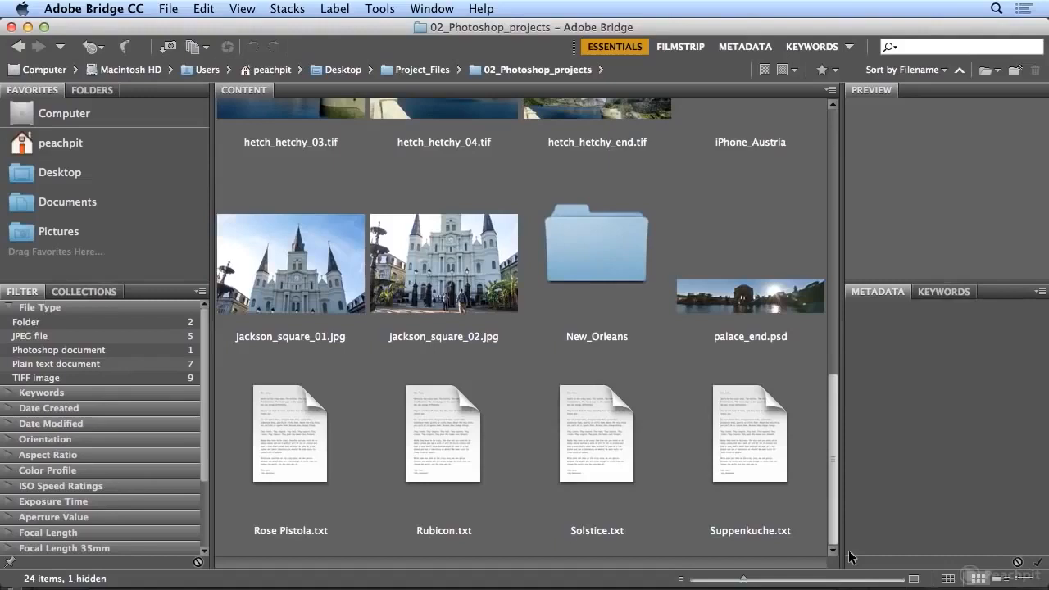
{"action": "double_click", "coordinate": [614, 268]}
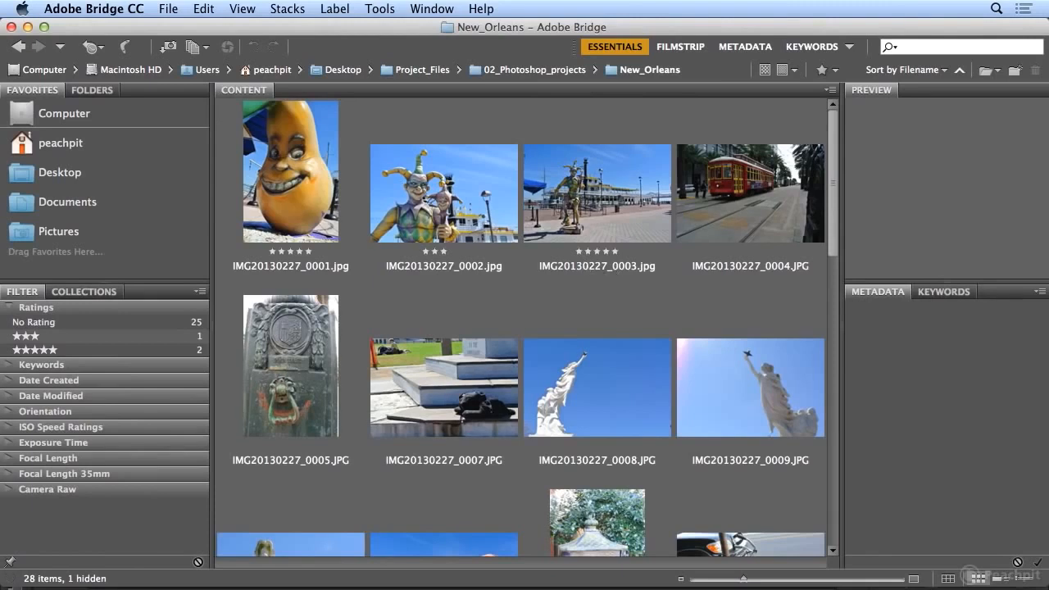
Step: Select all images in the New_Orleans folder and start a Batch Rename on them
{"action": "left_click", "coordinate": [204, 9]}
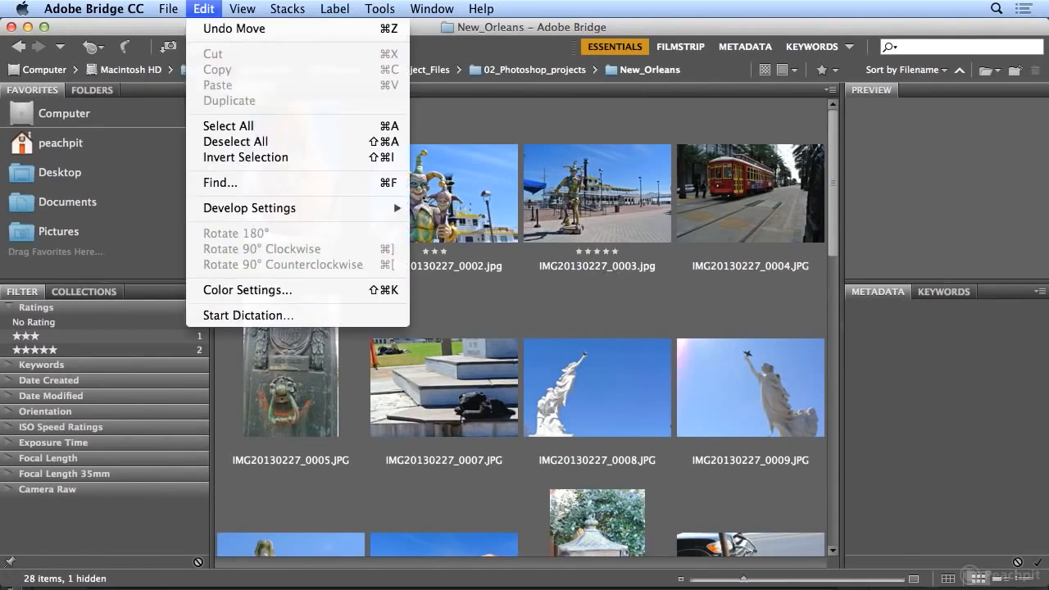
{"action": "left_click", "coordinate": [230, 127]}
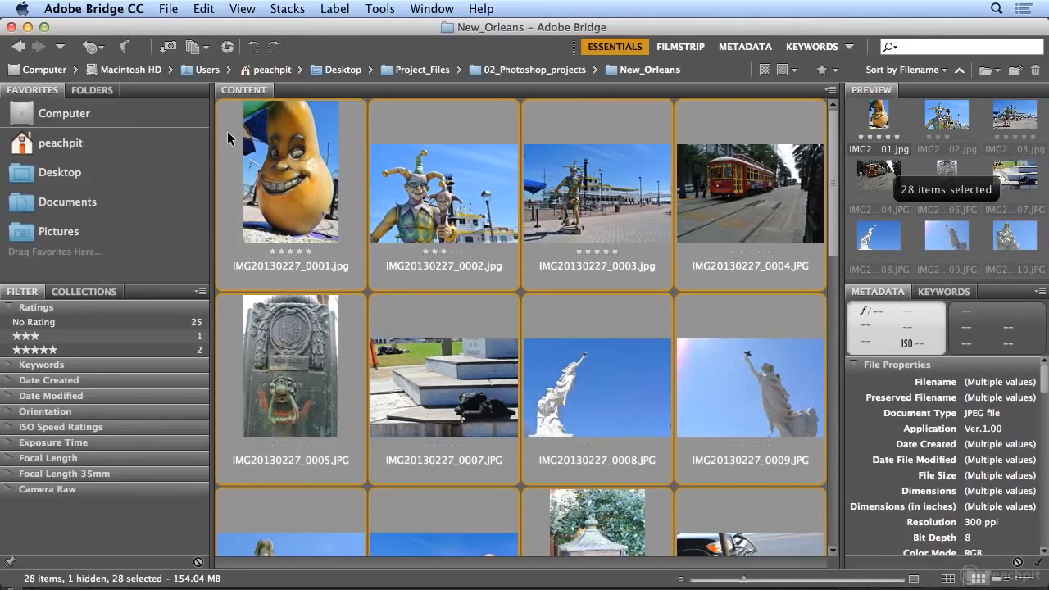
{"action": "left_click", "coordinate": [375, 10]}
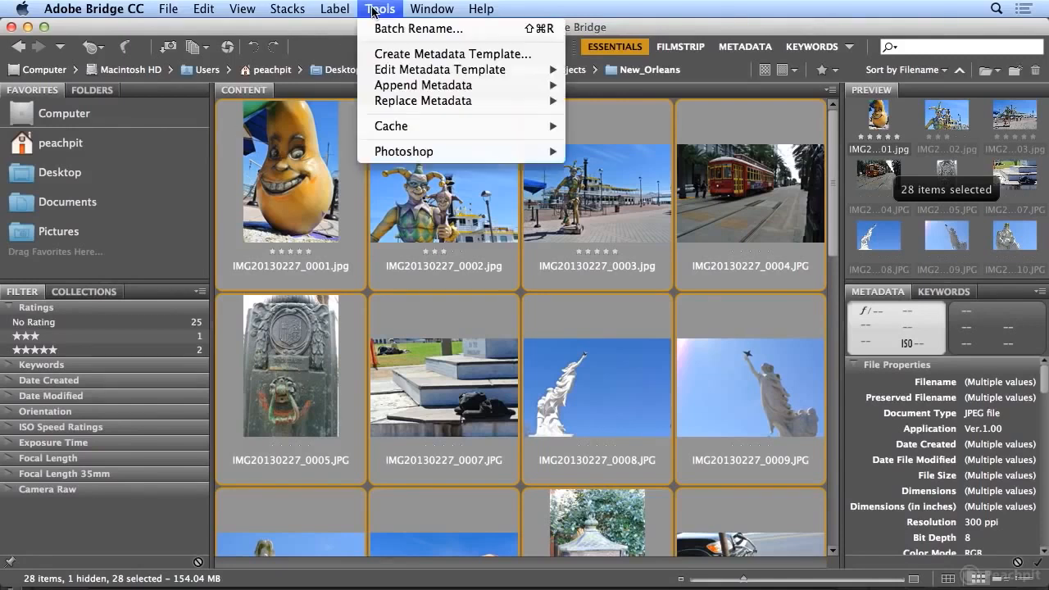
{"action": "left_click", "coordinate": [476, 36]}
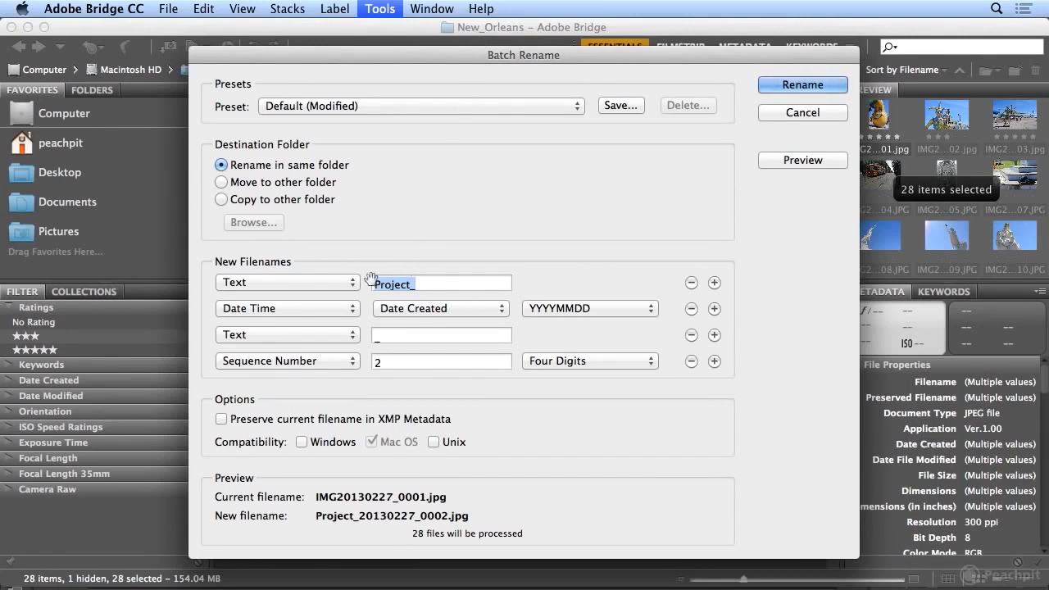
Step: Set the sequence number in the new filenames to start at 1
{"action": "left_click", "coordinate": [398, 363]}
{"action": "key", "text": "BackSpace"}
{"action": "type", "text": "1"}
Step: Replace the leading text of the new filenames with "New_Orleans_"
{"action": "left_click_drag", "start_coordinate": [428, 284], "coordinate": [365, 281]}
{"action": "type", "text": "New _"}
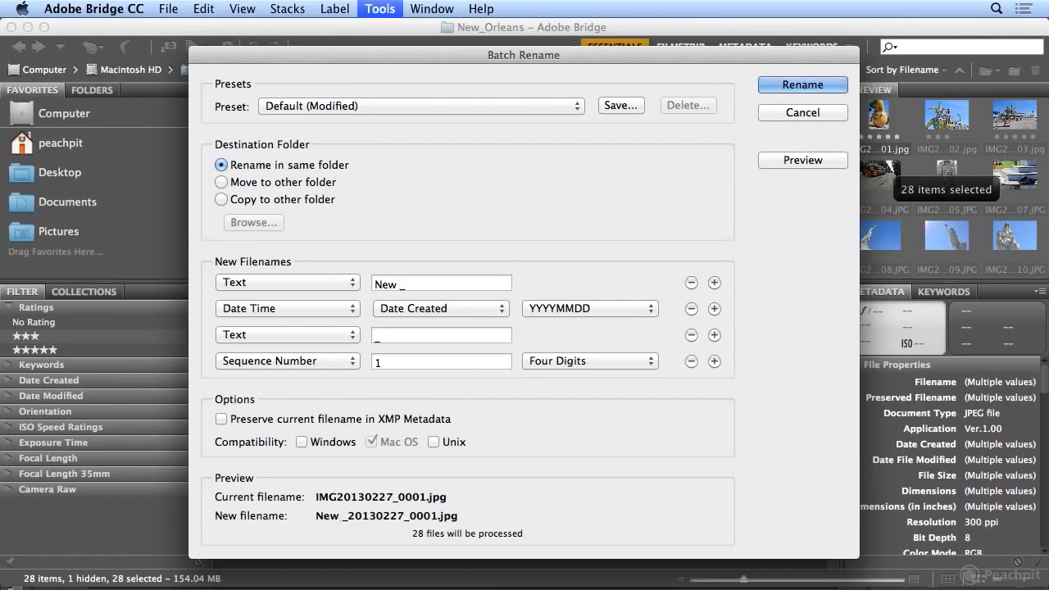
{"action": "key", "text": "BackSpace"}
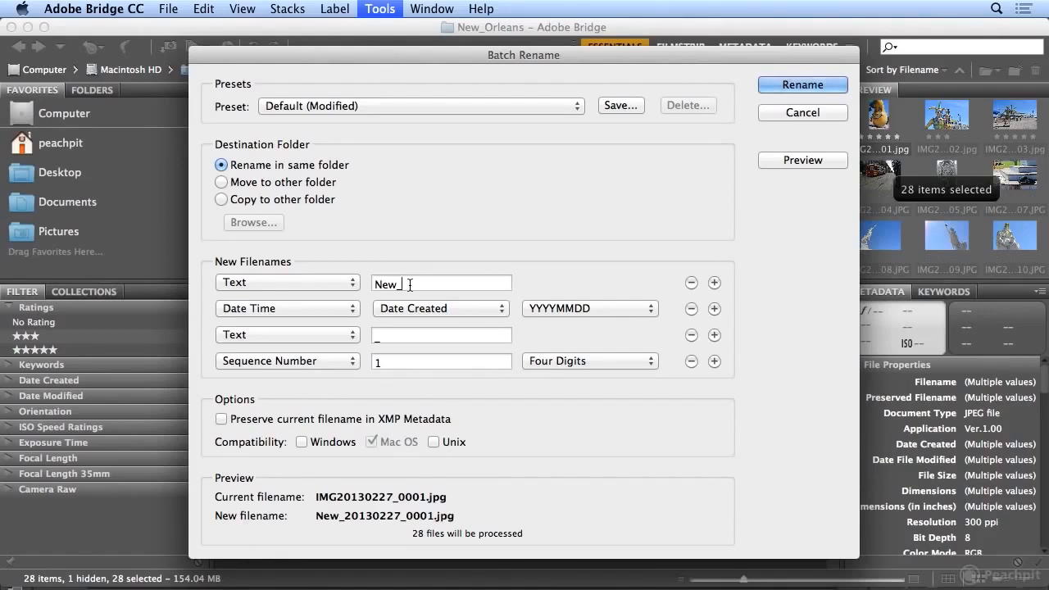
{"action": "key", "text": "BackSpace"}
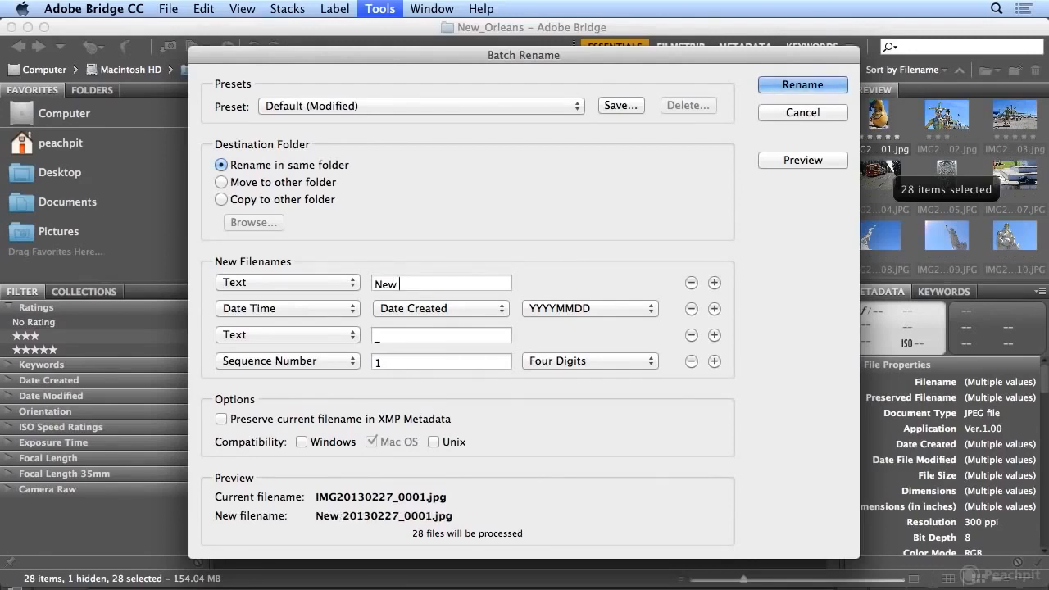
{"action": "type", "text": "Orleans"}
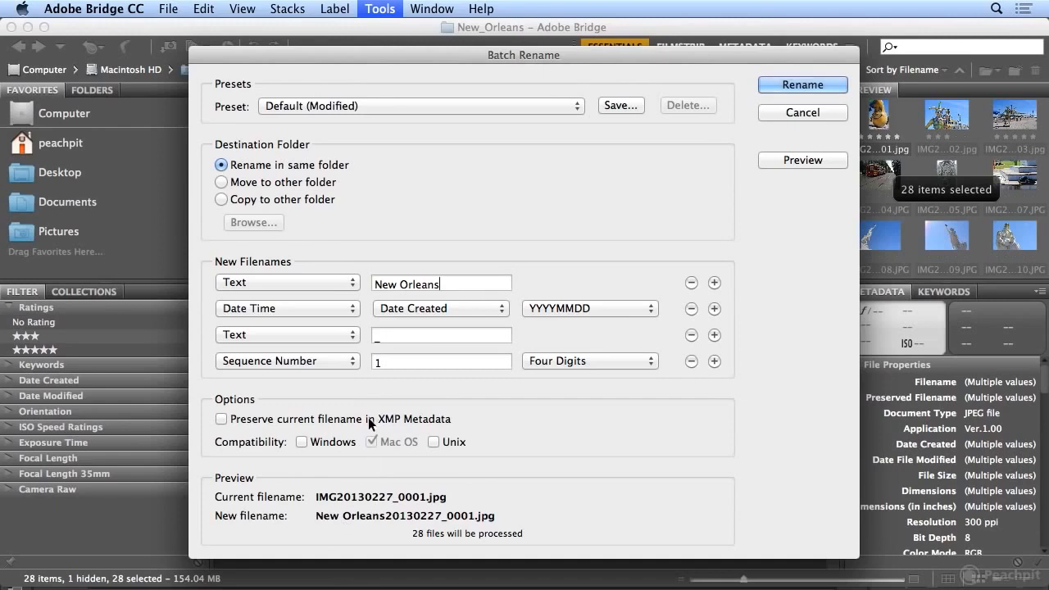
{"action": "left_click", "coordinate": [399, 285]}
{"action": "key", "text": "BackSpace"}
{"action": "type", "text": "_"}
{"action": "key", "text": "BackSpace"}
{"action": "type", "text": "-"}
{"action": "key", "text": "BackSpace"}
{"action": "type", "text": "_"}
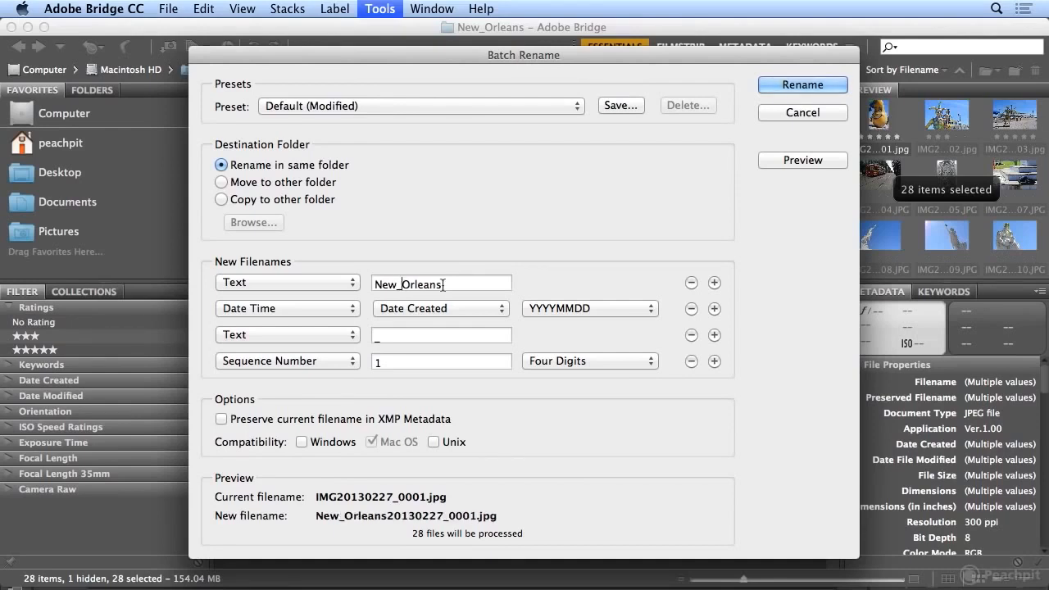
{"action": "left_click", "coordinate": [468, 287]}
{"action": "type", "text": "_"}
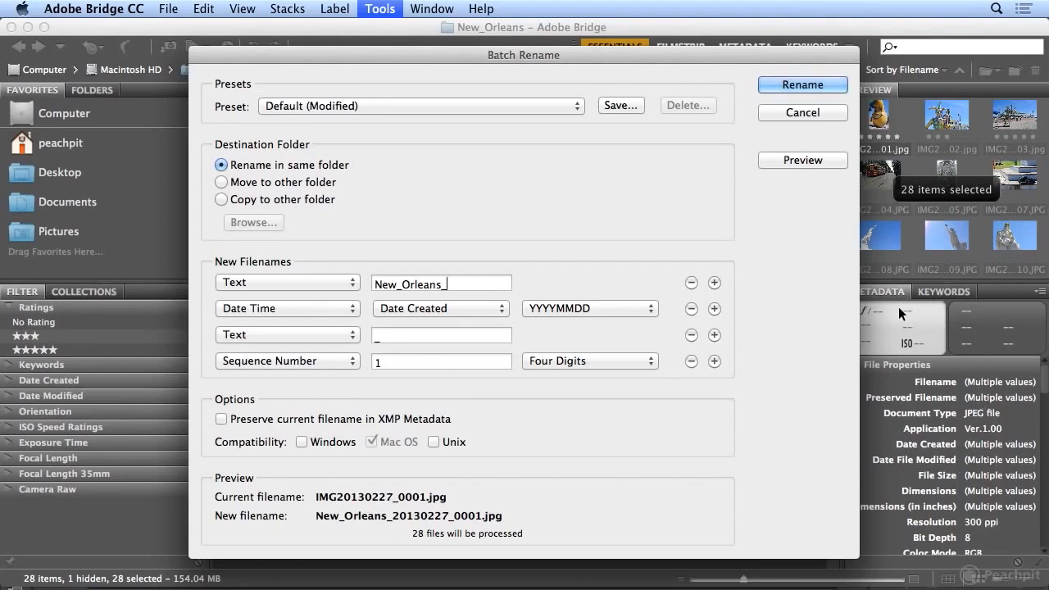
Step: Remove the Date Time component and the separate underscore Text component from the new filenames
{"action": "left_click", "coordinate": [691, 308]}
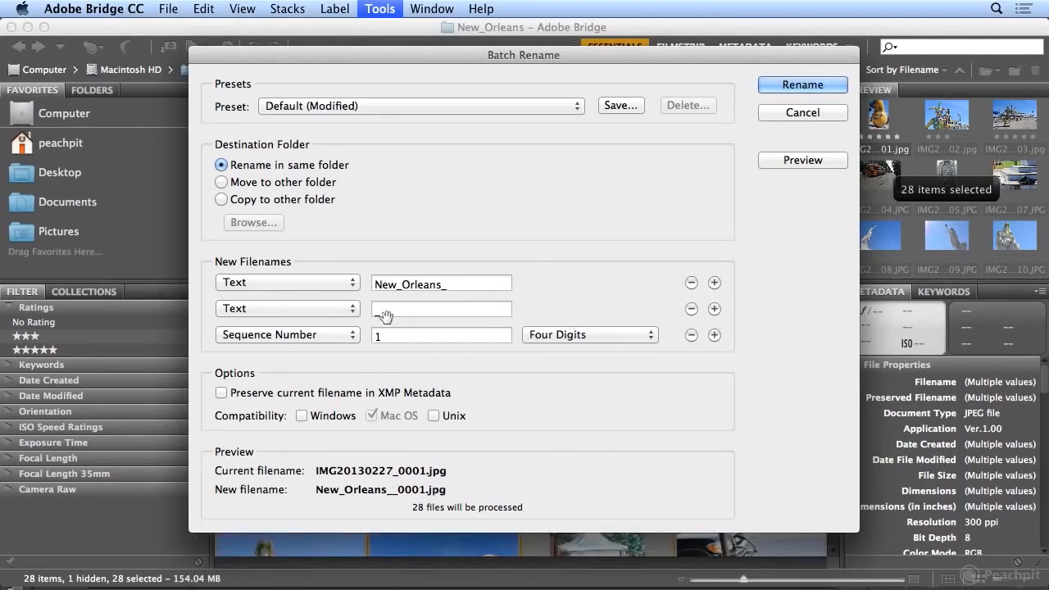
{"action": "left_click", "coordinate": [691, 309]}
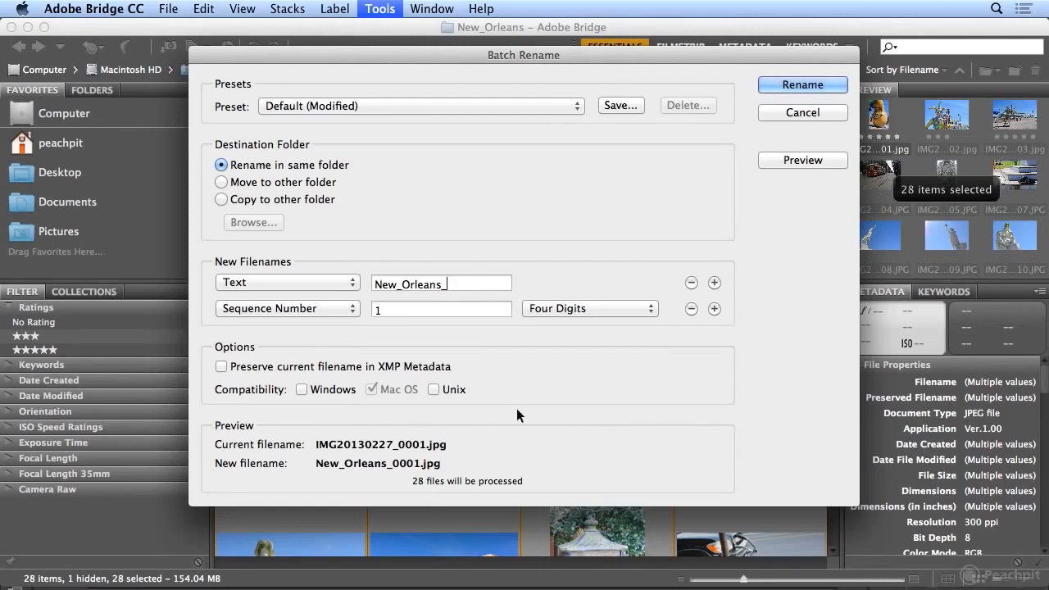
Step: Set the sequence number to Two Digits and run the batch rename in the same folder
{"action": "left_click", "coordinate": [588, 310]}
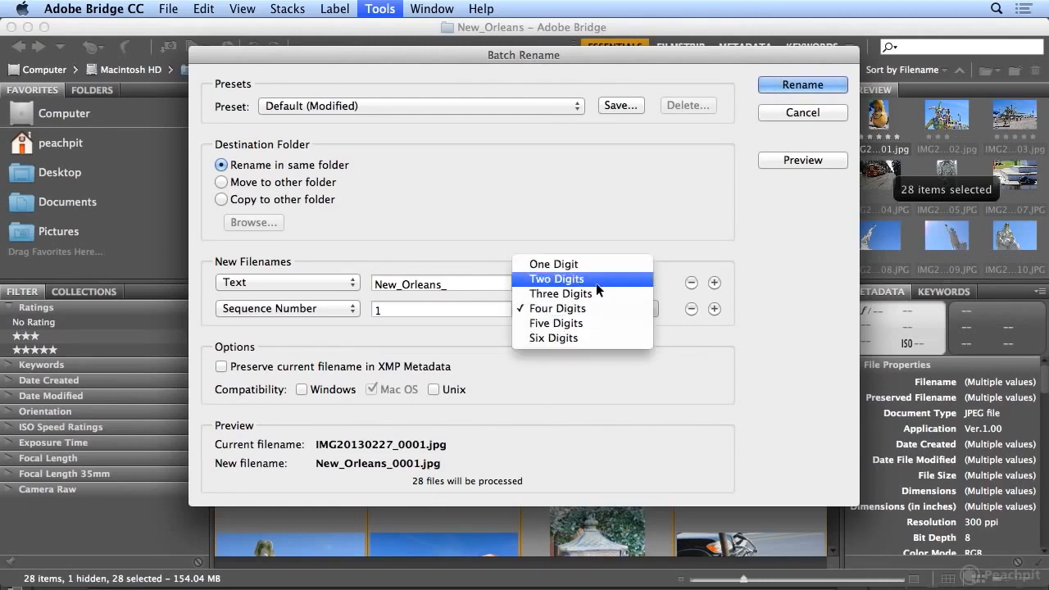
{"action": "left_click", "coordinate": [595, 283]}
{"action": "left_click", "coordinate": [593, 310]}
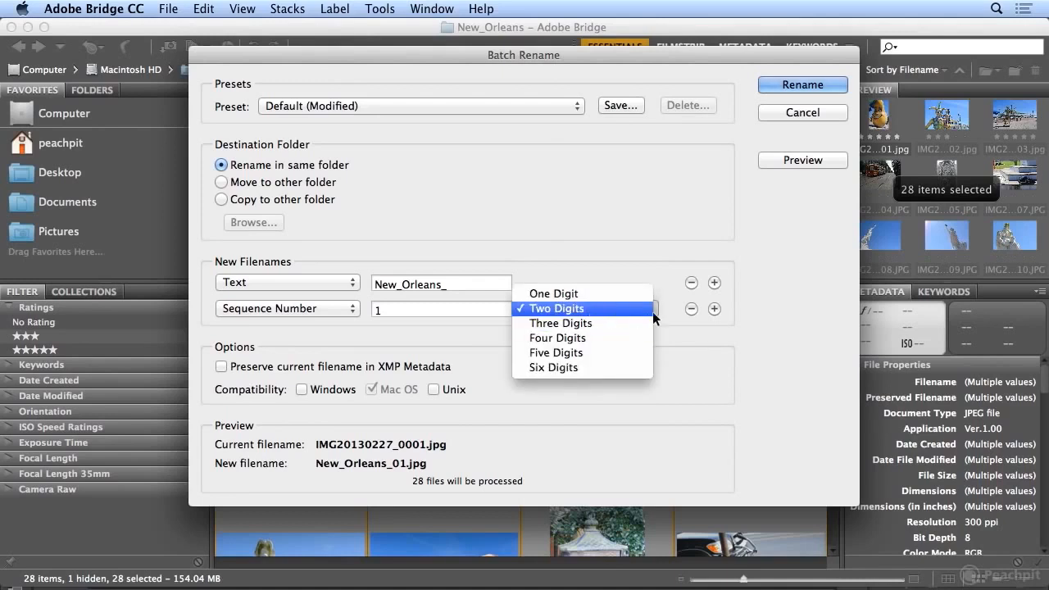
{"action": "left_click", "coordinate": [787, 330]}
{"action": "left_click", "coordinate": [647, 310]}
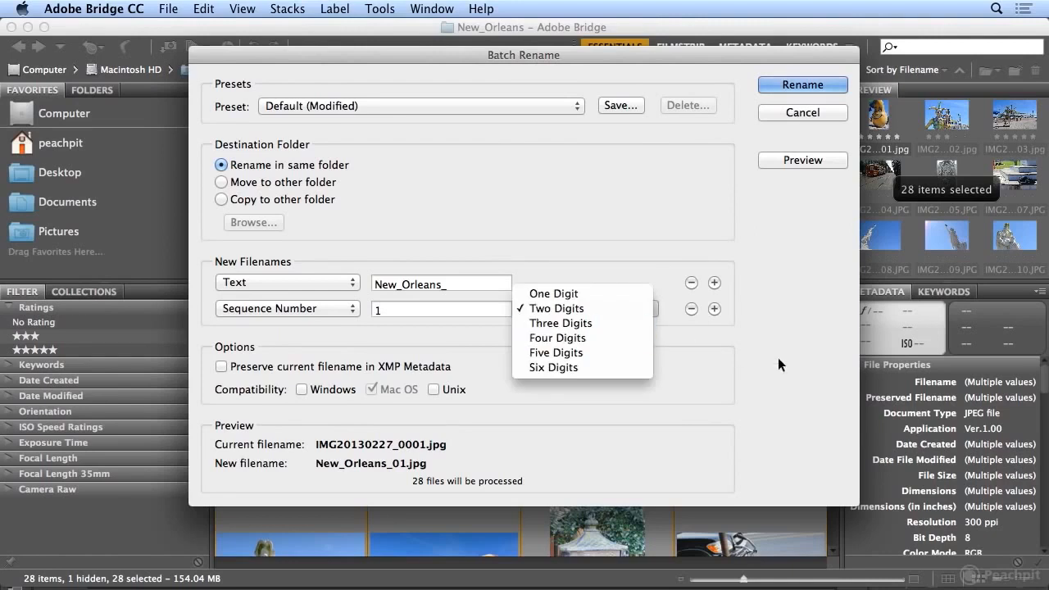
{"action": "left_click", "coordinate": [750, 364]}
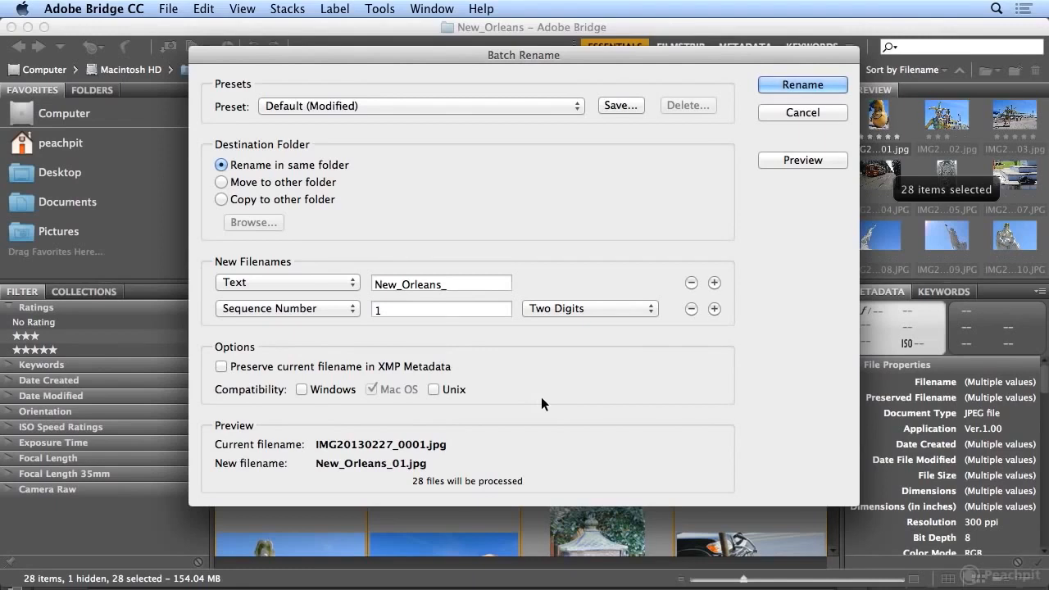
{"action": "left_click", "coordinate": [781, 85]}
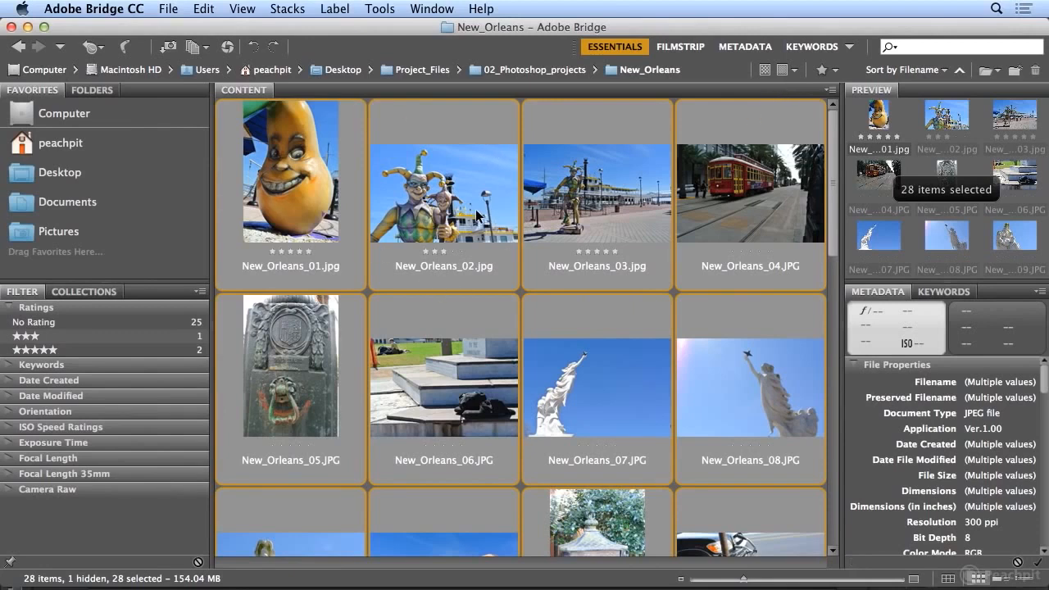
Step: Switch to Finder and check the file names in the New_Orleans and iPhone_Austria folders of 02_Photoshop_projects
{"action": "key", "text": "F11"}
{"action": "double_click", "coordinate": [994, 102]}
{"action": "double_click", "coordinate": [393, 183]}
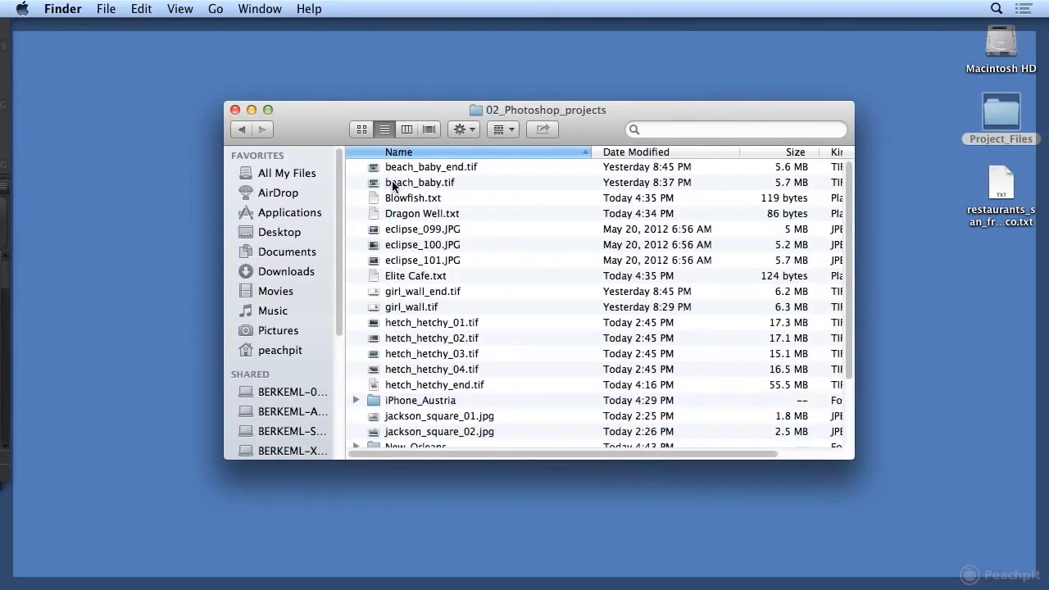
{"action": "double_click", "coordinate": [408, 443]}
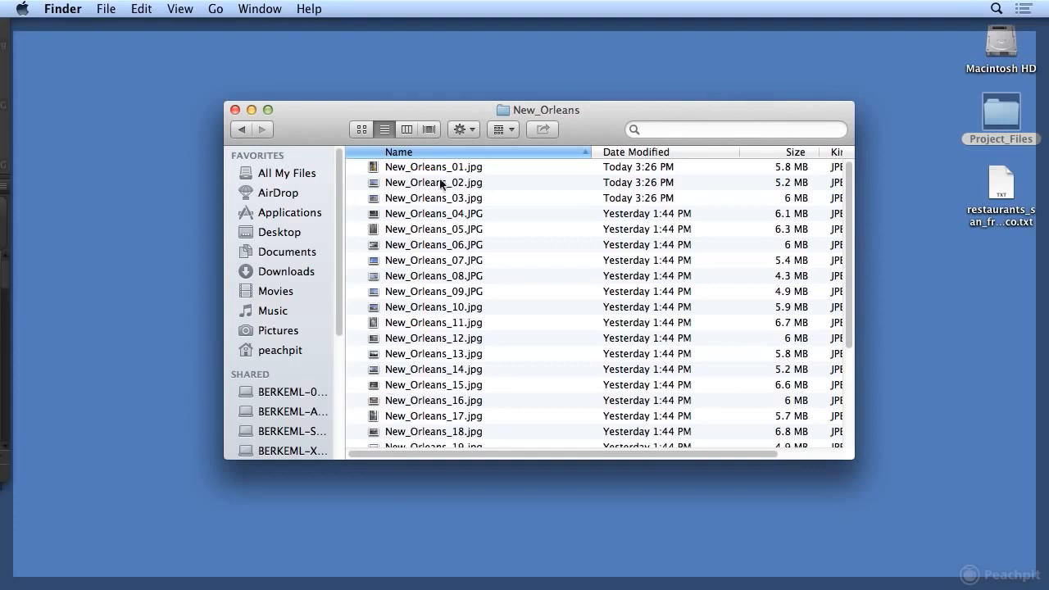
{"action": "left_click", "coordinate": [241, 128]}
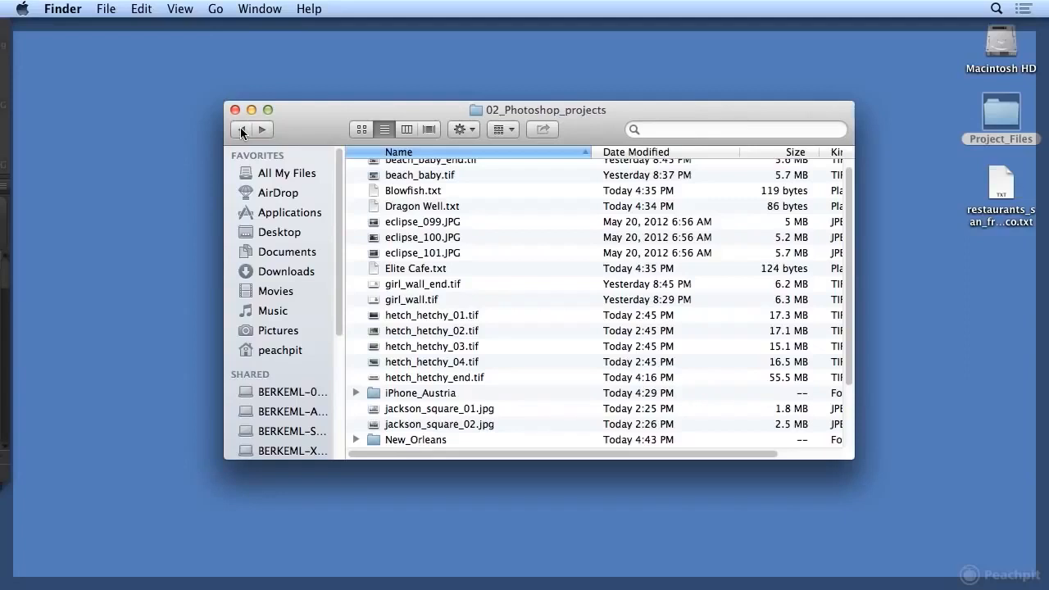
{"action": "double_click", "coordinate": [407, 394]}
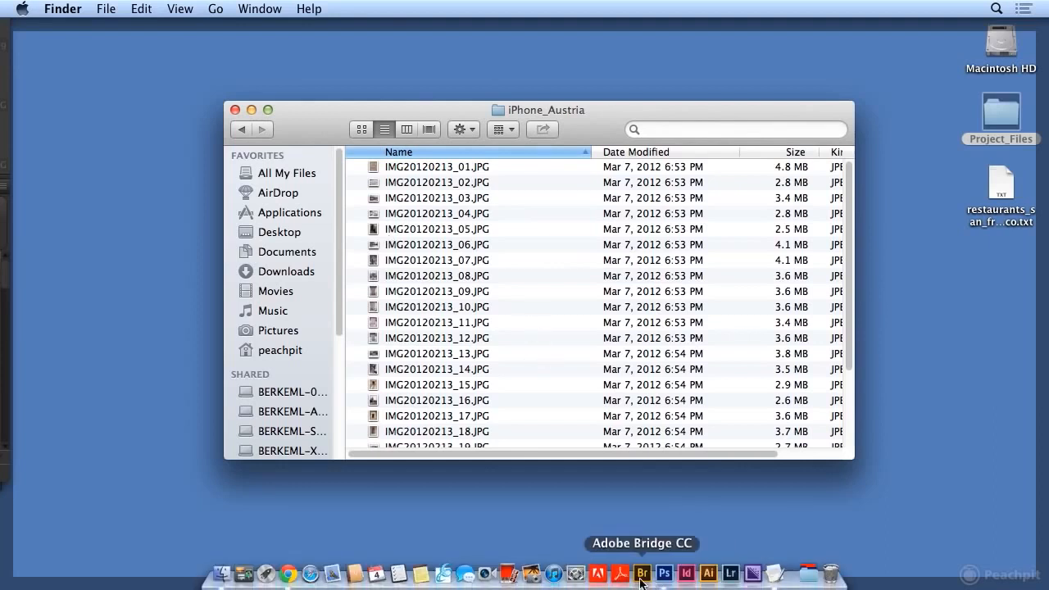
Step: Switch back to Adobe Bridge and open the iPhone_Austria folder from the folder tree
{"action": "left_click", "coordinate": [642, 575]}
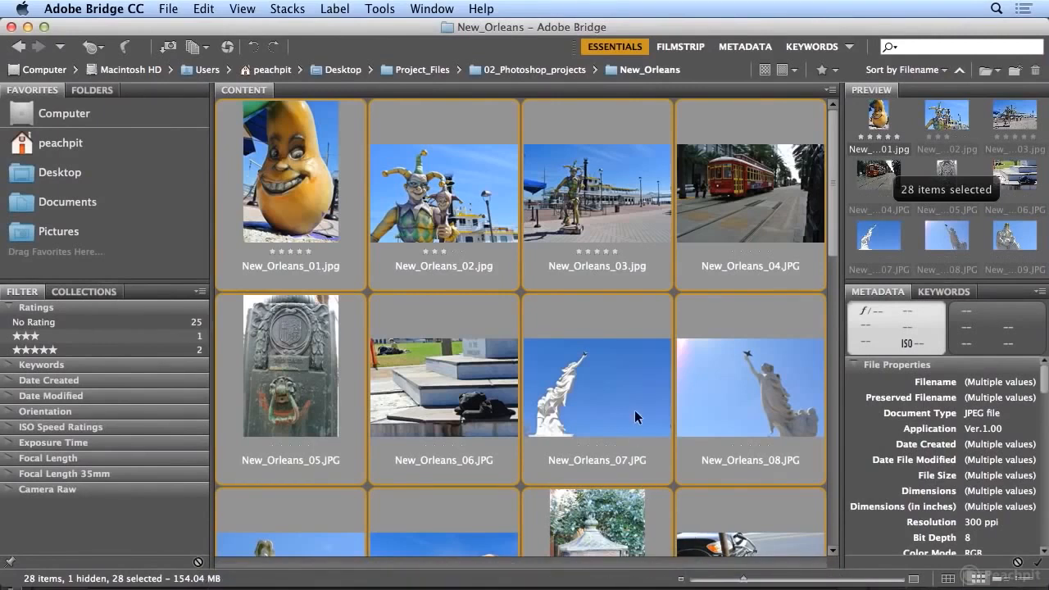
{"action": "left_click", "coordinate": [103, 94]}
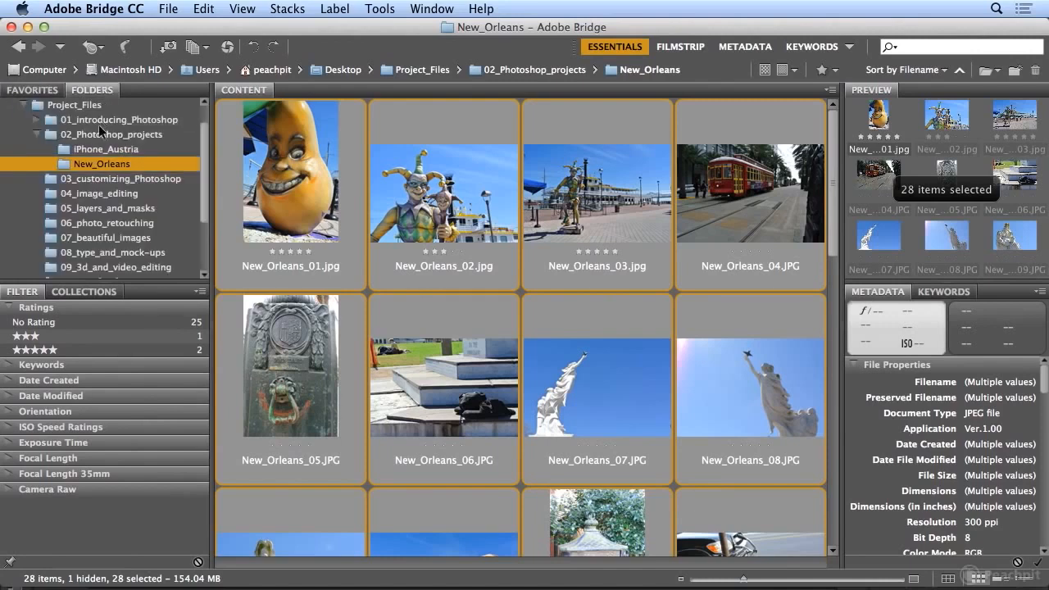
{"action": "left_click", "coordinate": [98, 151]}
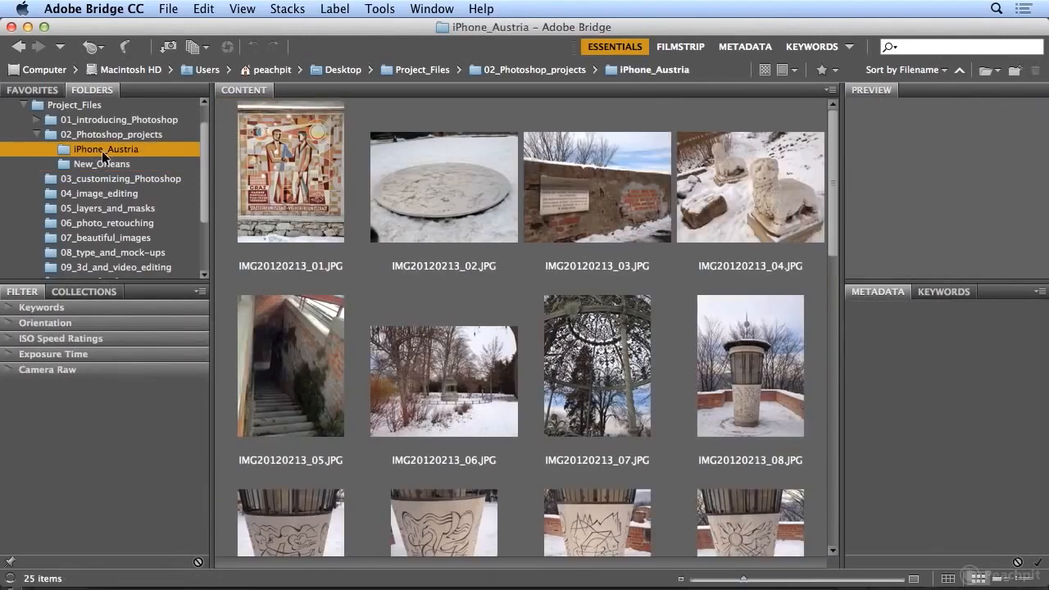
Step: Look over the favorites and the folder tree, expanding and collapsing the Computer entry to view its drives
{"action": "left_click", "coordinate": [37, 91]}
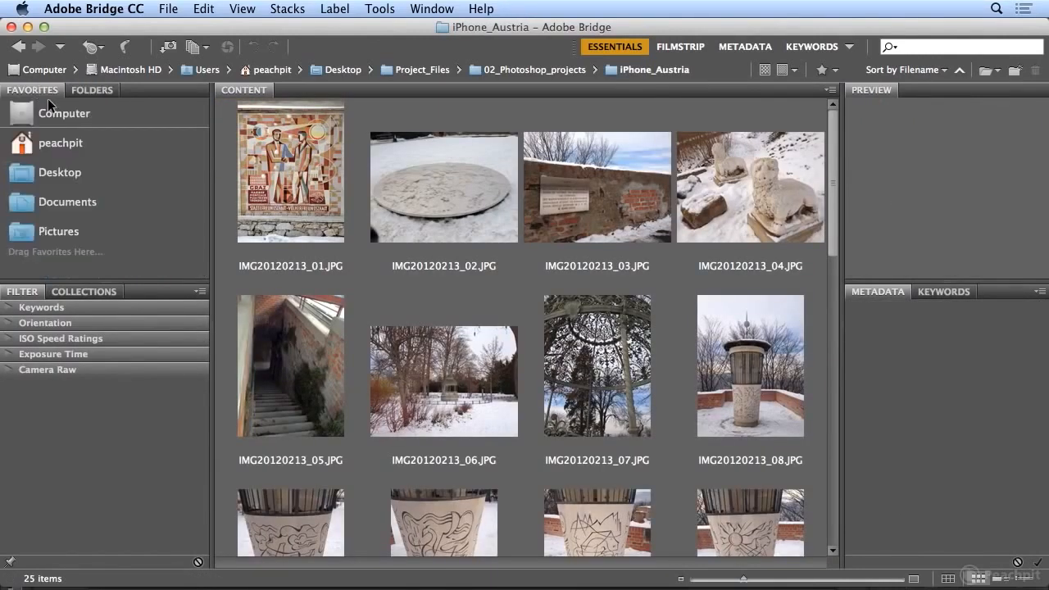
{"action": "left_click", "coordinate": [91, 92]}
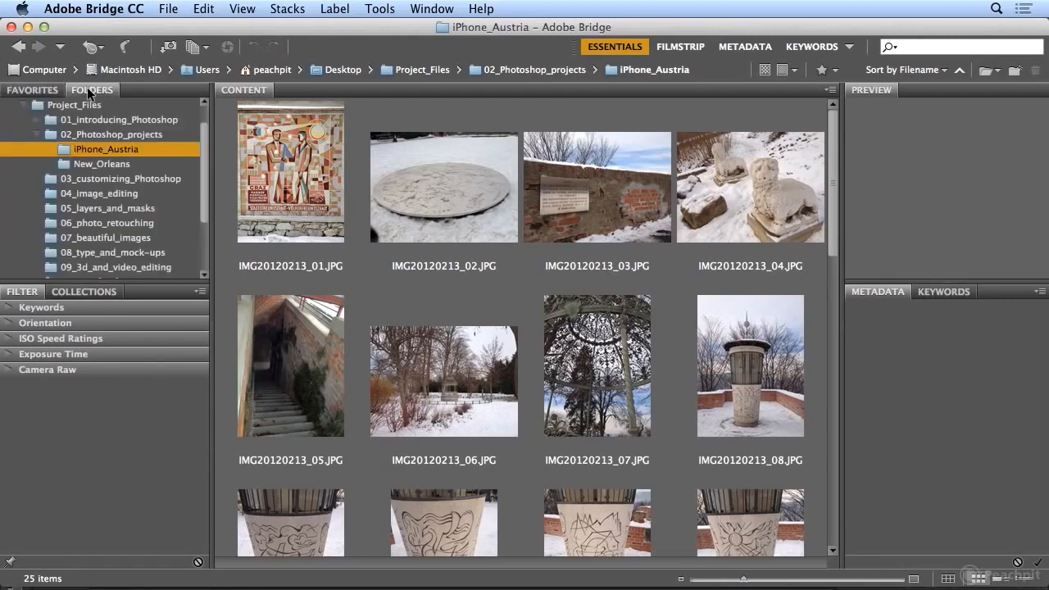
{"action": "left_click_drag", "start_coordinate": [207, 190], "coordinate": [193, 220]}
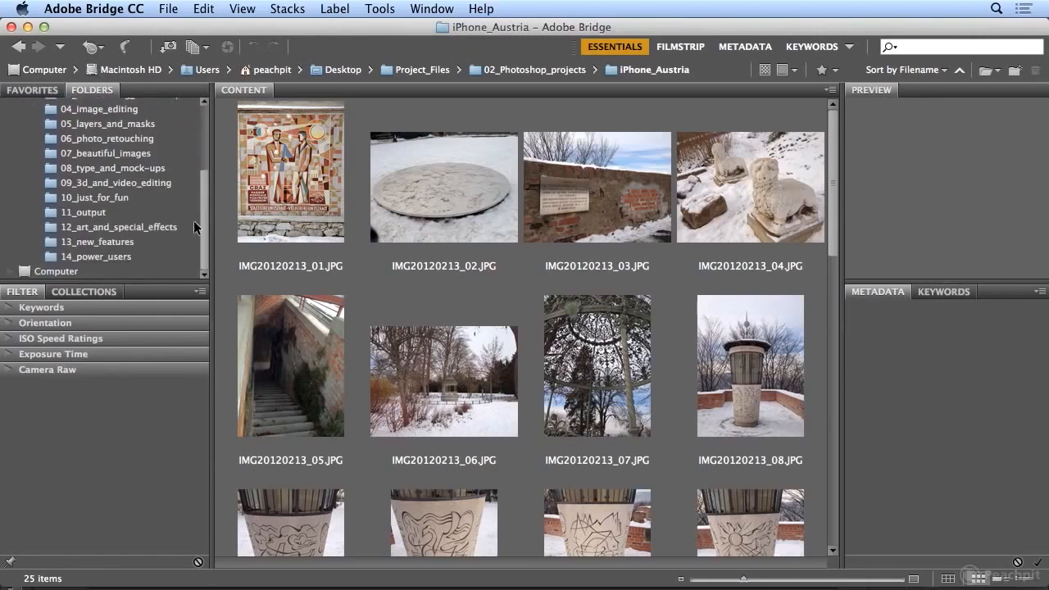
{"action": "left_click", "coordinate": [9, 271]}
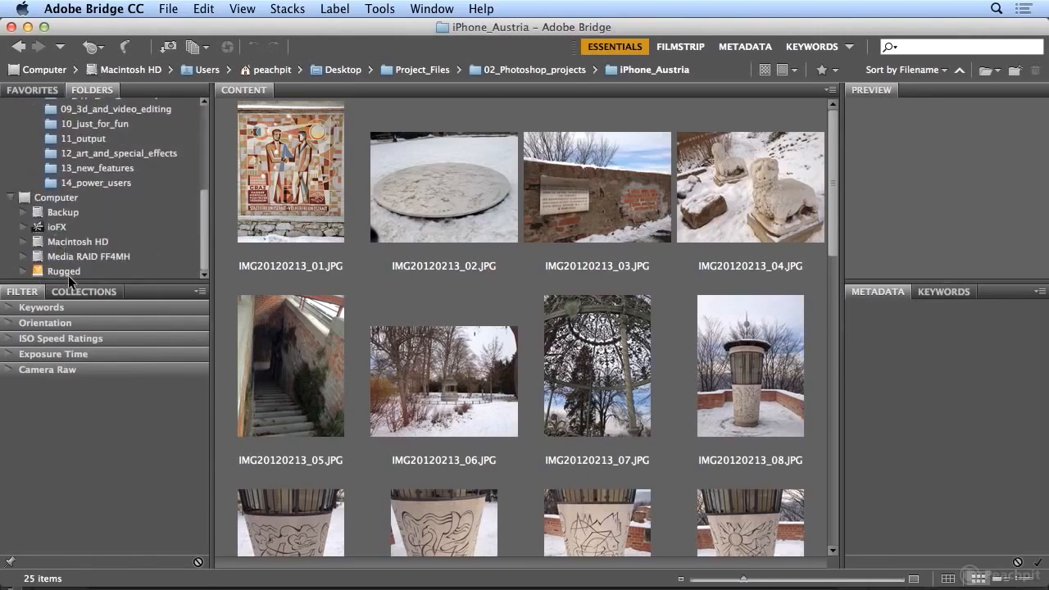
{"action": "left_click", "coordinate": [10, 197]}
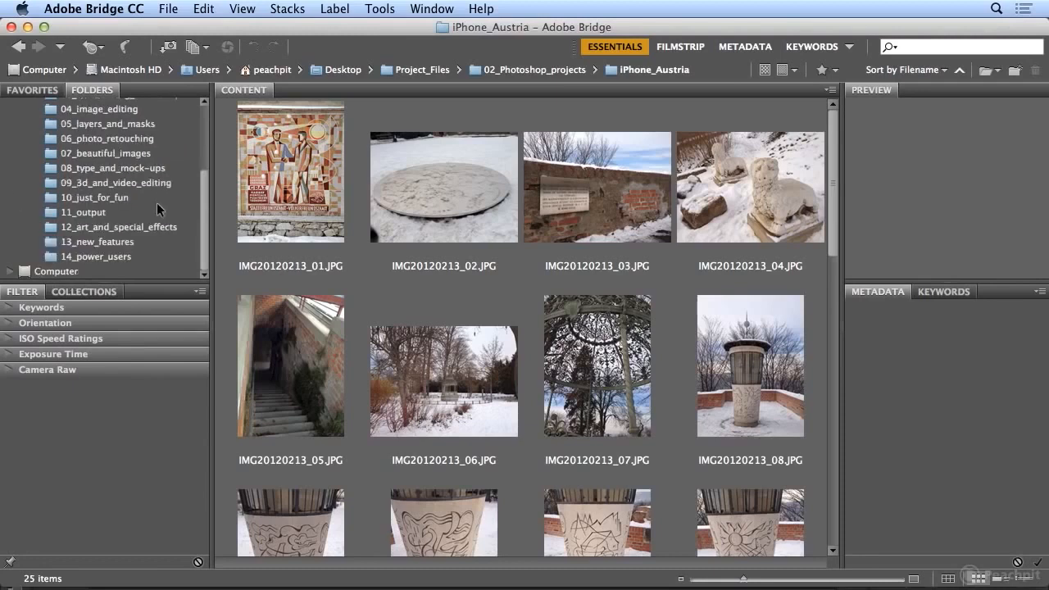
{"action": "left_click_drag", "start_coordinate": [203, 239], "coordinate": [204, 171]}
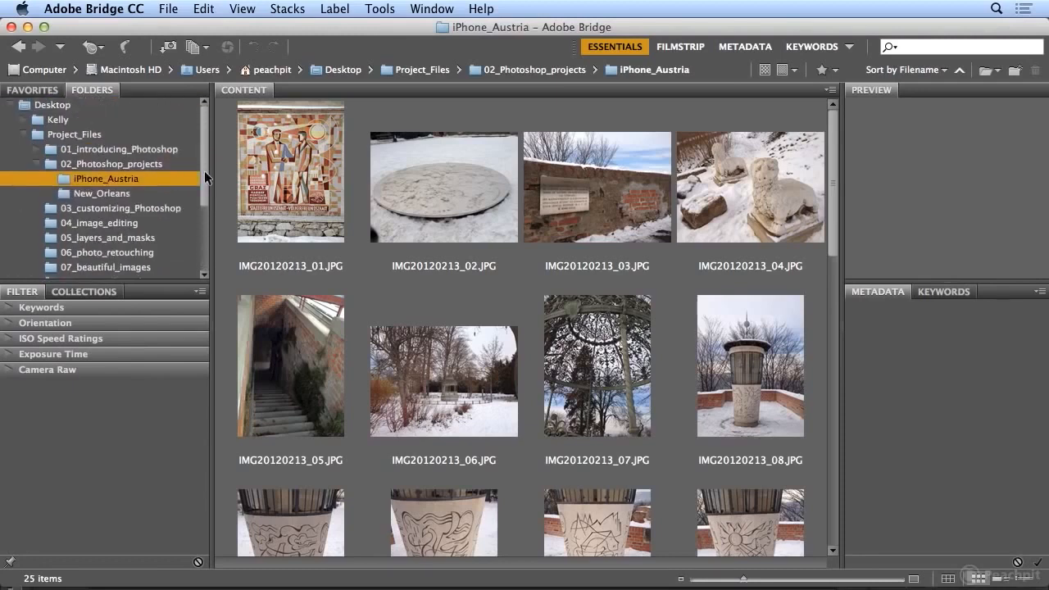
Step: Start a batch rename of all photos in the iPhone_Austria folder and set the name text to Graz_Austria_
{"action": "left_click", "coordinate": [283, 188]}
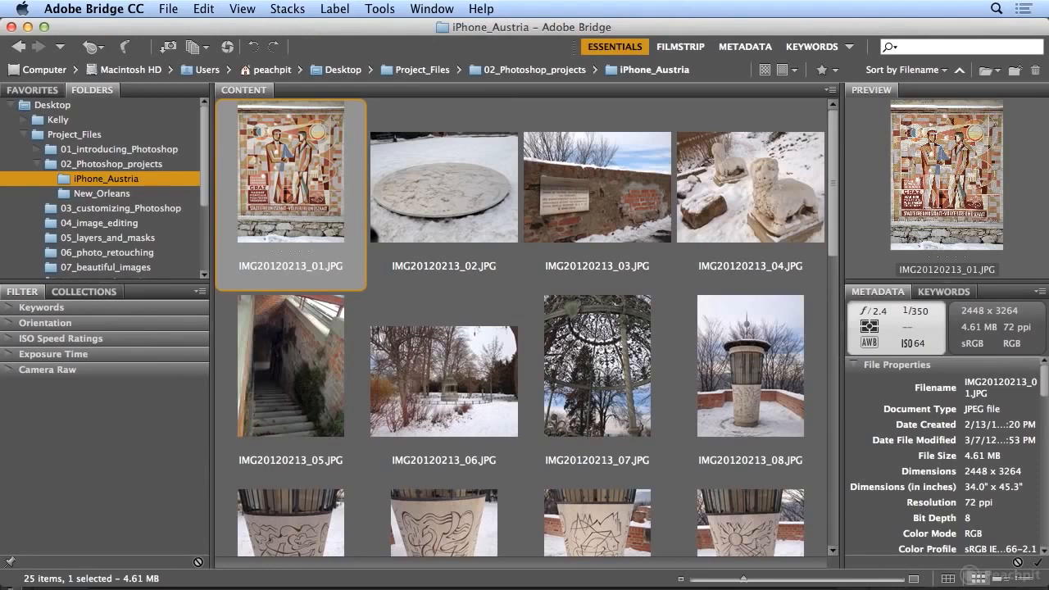
{"action": "left_click", "coordinate": [204, 9]}
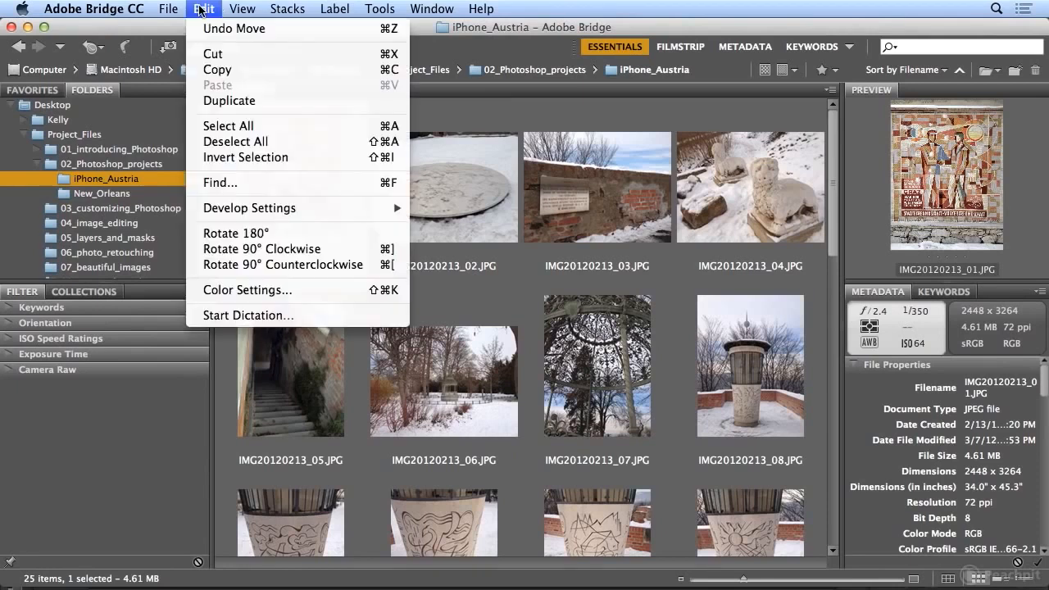
{"action": "left_click", "coordinate": [230, 128]}
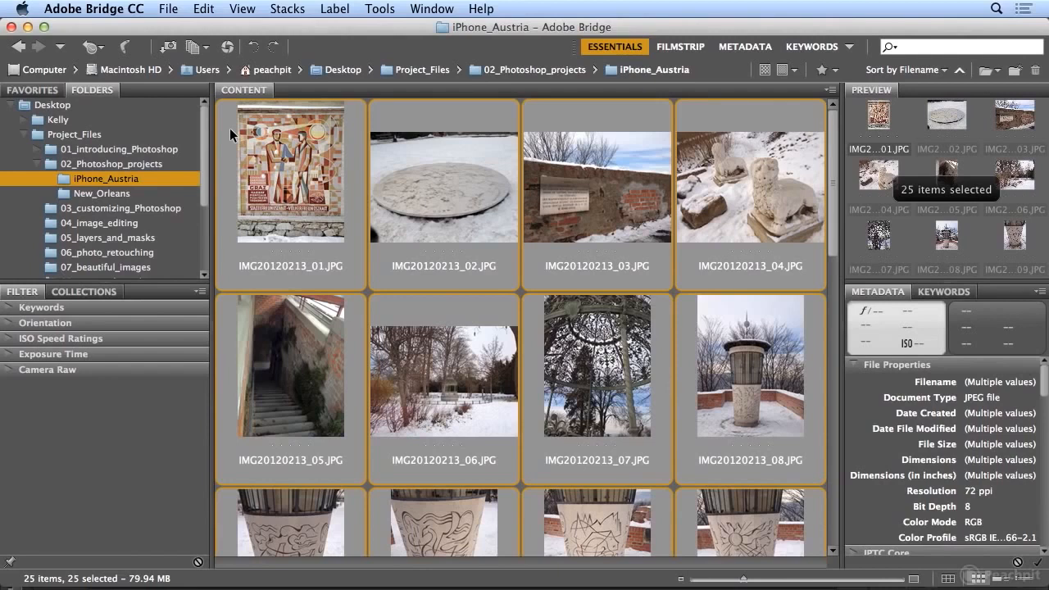
{"action": "left_click", "coordinate": [378, 9]}
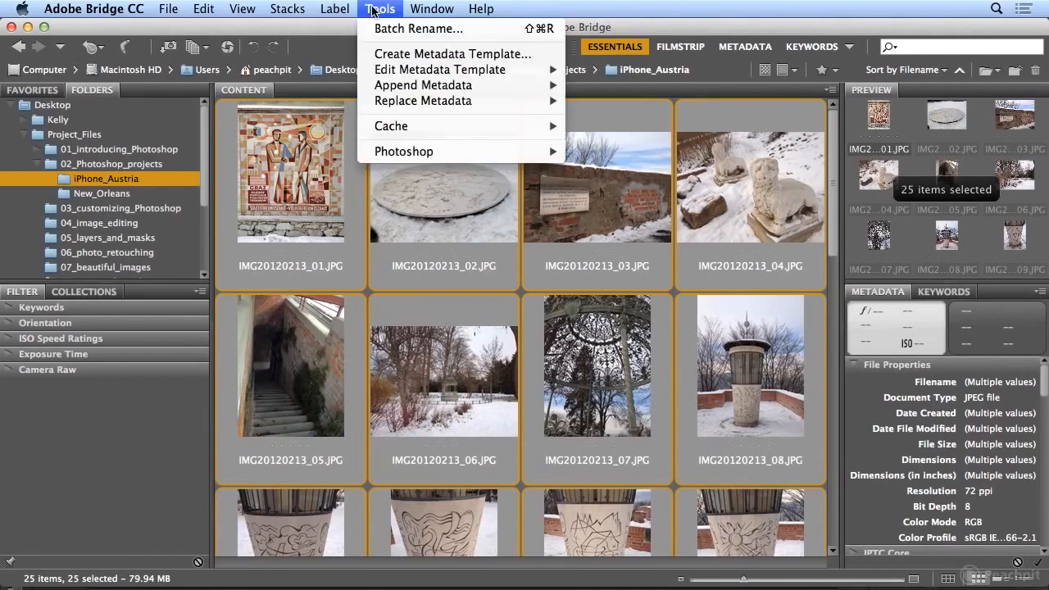
{"action": "left_click", "coordinate": [374, 31]}
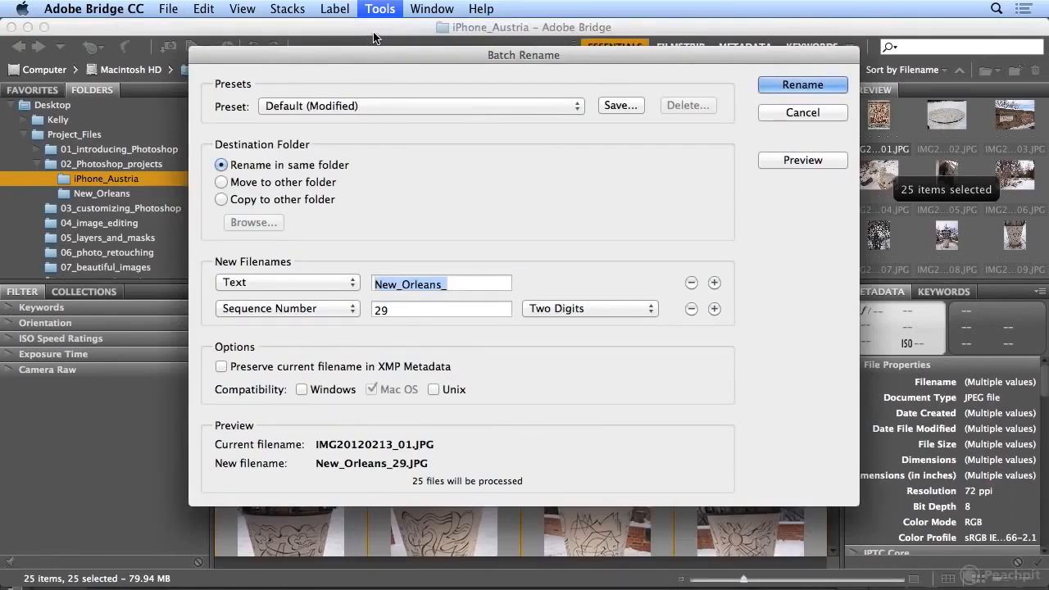
{"action": "type", "text": "Gra"}
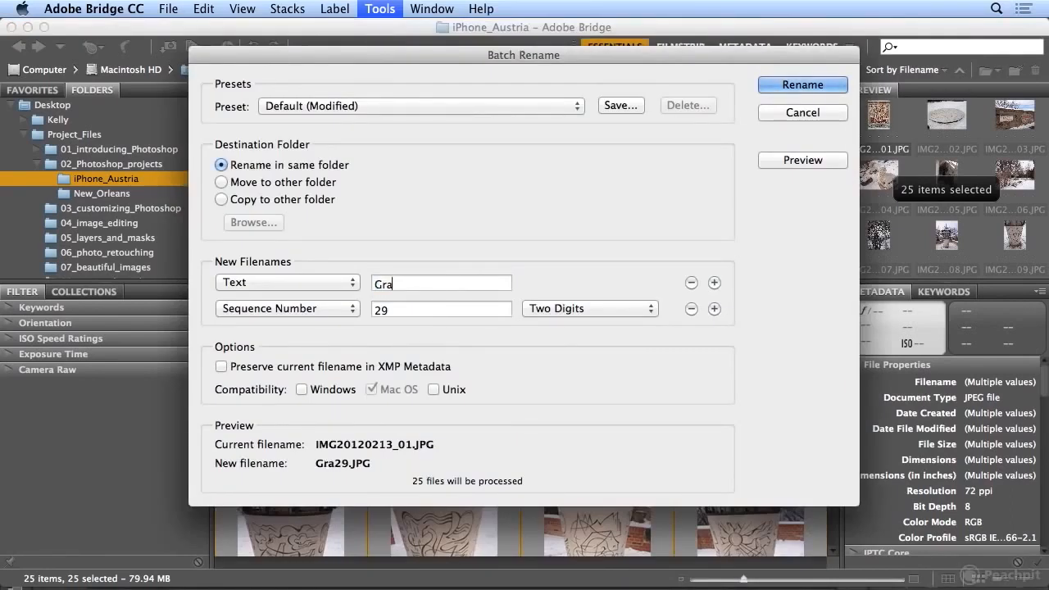
{"action": "type", "text": "z_Au"}
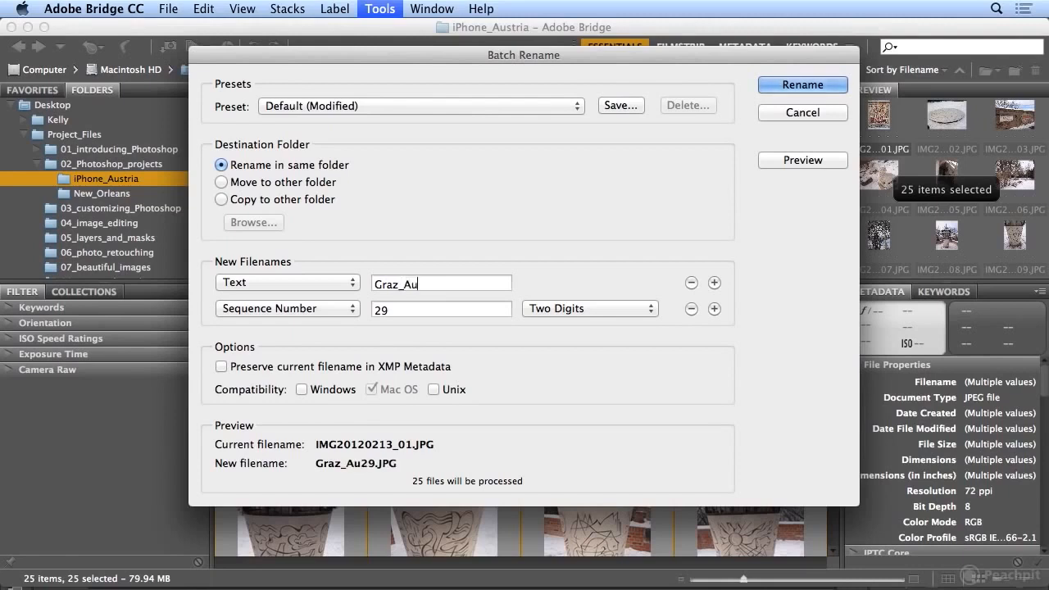
{"action": "type", "text": "stria_"}
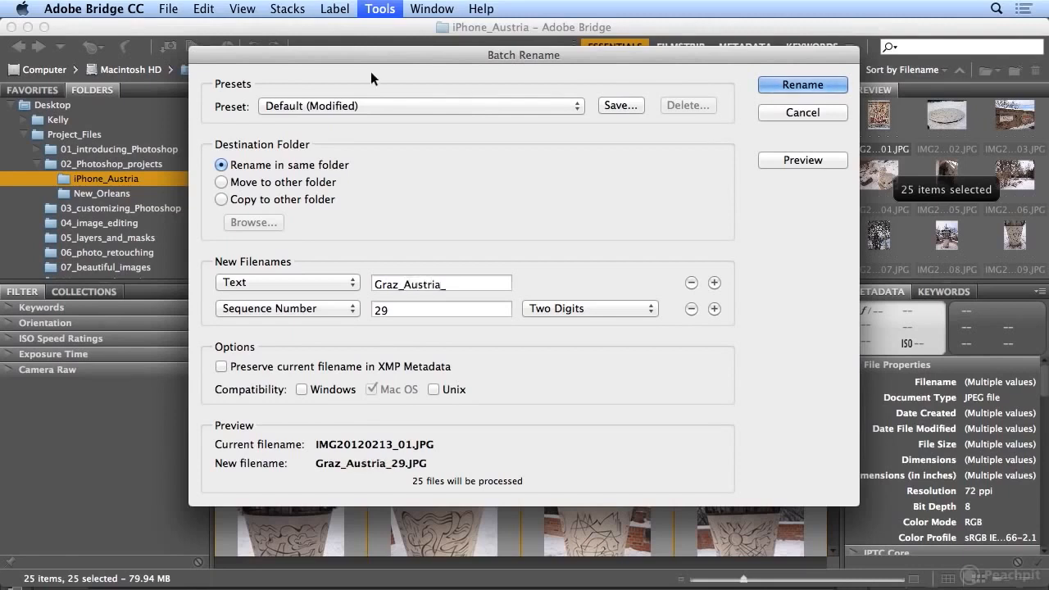
Step: Set the starting sequence number to 1 and run the batch rename on the Austria photos
{"action": "key", "text": "Tab"}
{"action": "key", "text": "BackSpace"}
{"action": "type", "text": "1"}
{"action": "left_click", "coordinate": [822, 84]}
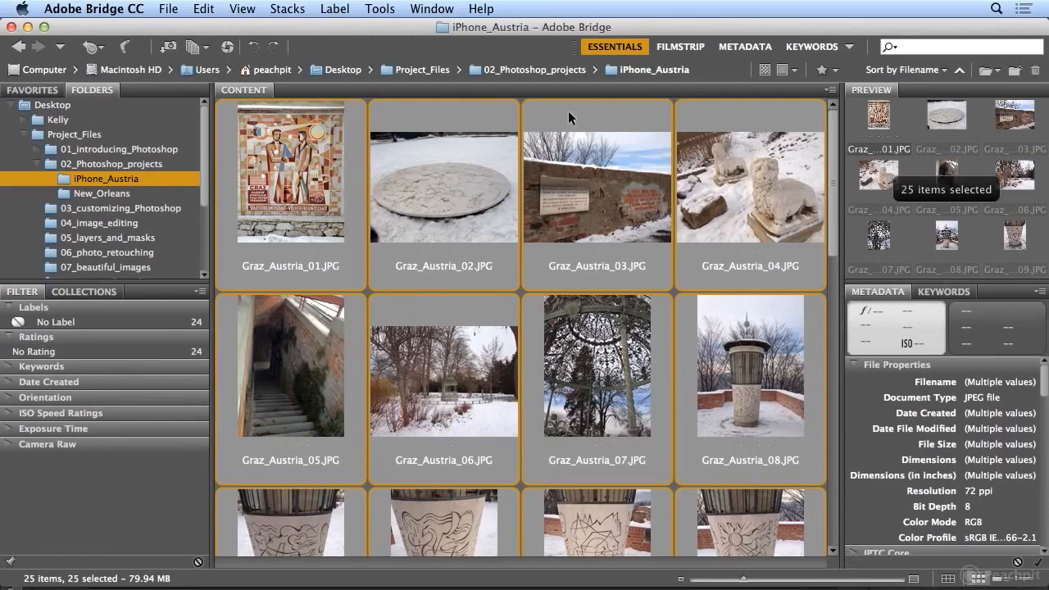
Step: Create a new folder inside 02_Photoshop_projects and name it San_Francisco_restaurants
{"action": "left_click", "coordinate": [154, 164]}
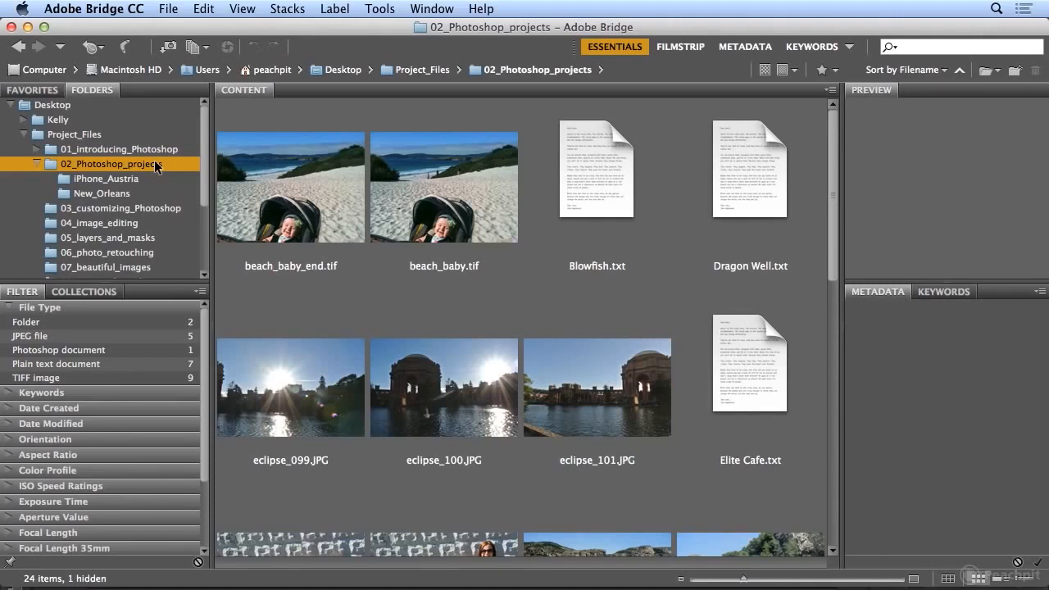
{"action": "left_click", "coordinate": [168, 9]}
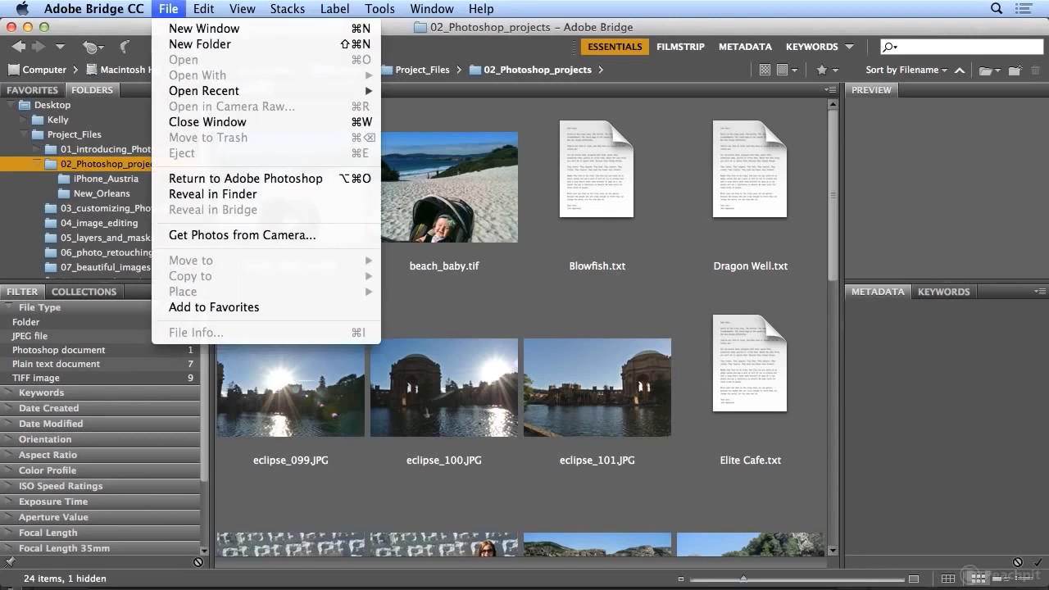
{"action": "left_click", "coordinate": [173, 44]}
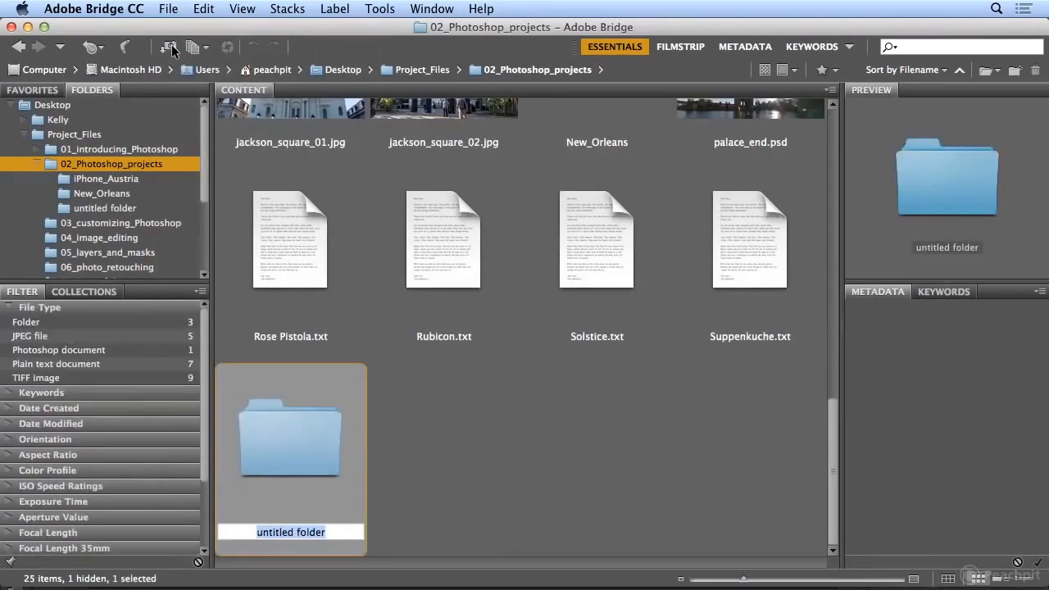
{"action": "left_click", "coordinate": [120, 209]}
{"action": "key", "text": "Return"}
{"action": "type", "text": "San_Francisco_restaurants"}
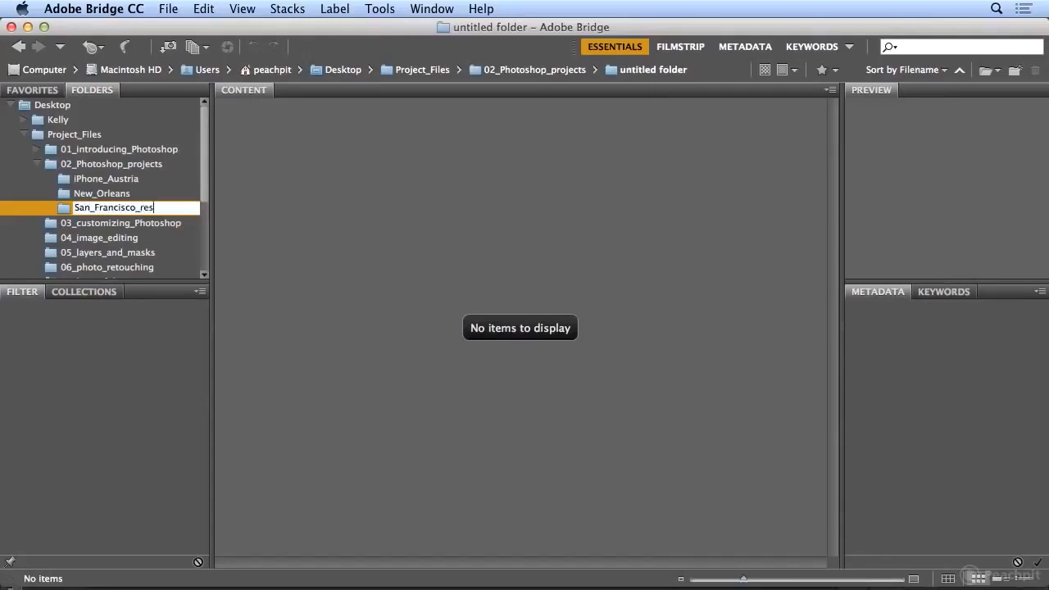
{"action": "key", "text": "Return"}
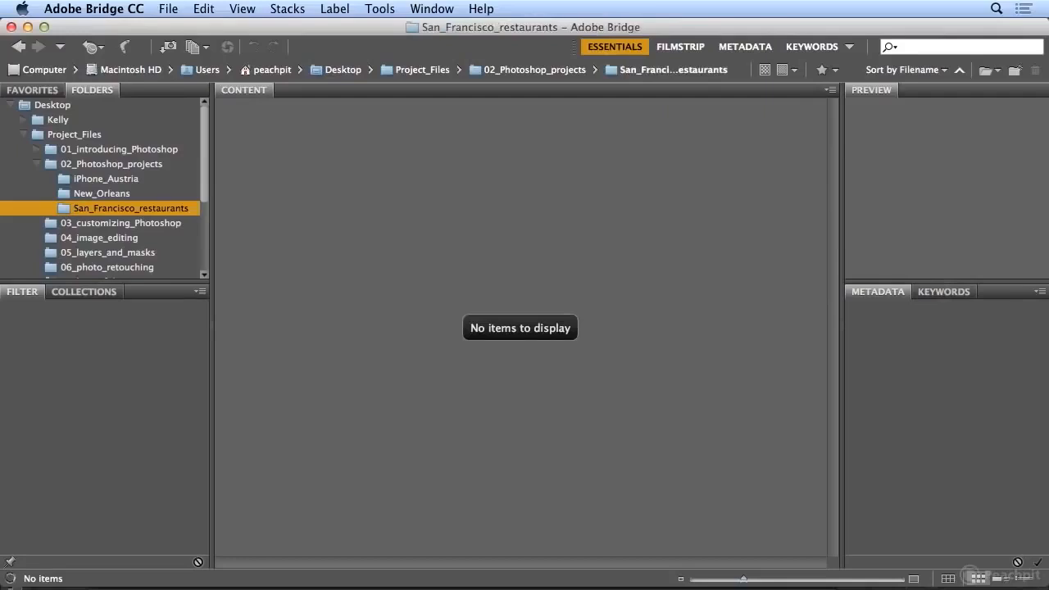
Step: In 02_Photoshop_projects, select the text files Blowfish, Dragon Well, Elite Cafe, Rose Pistola, Rubicon, Solstice and Suppenkuche
{"action": "left_click", "coordinate": [128, 169]}
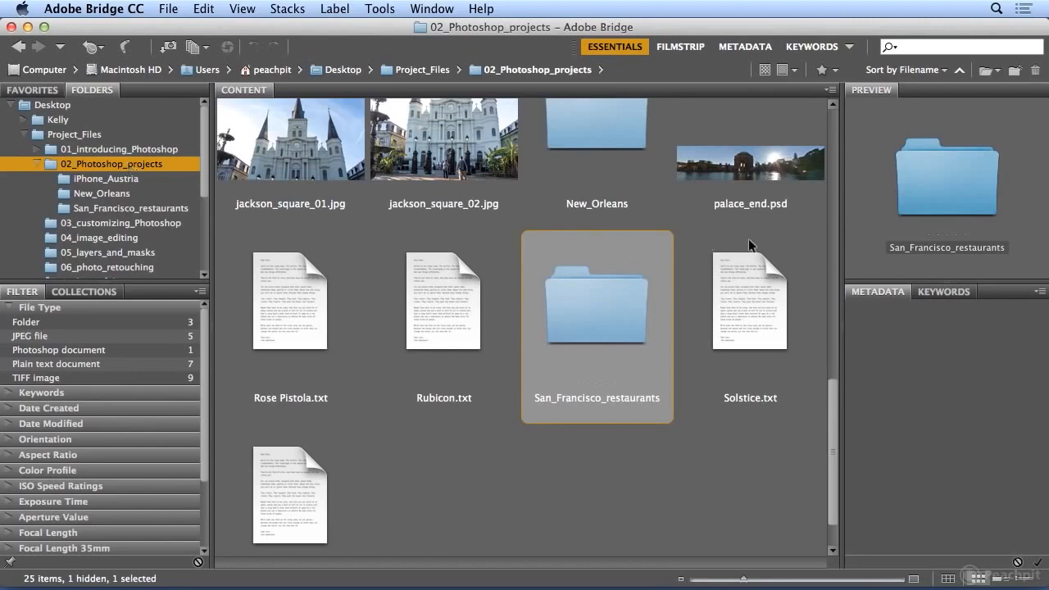
{"action": "left_click_drag", "start_coordinate": [830, 397], "coordinate": [825, 131]}
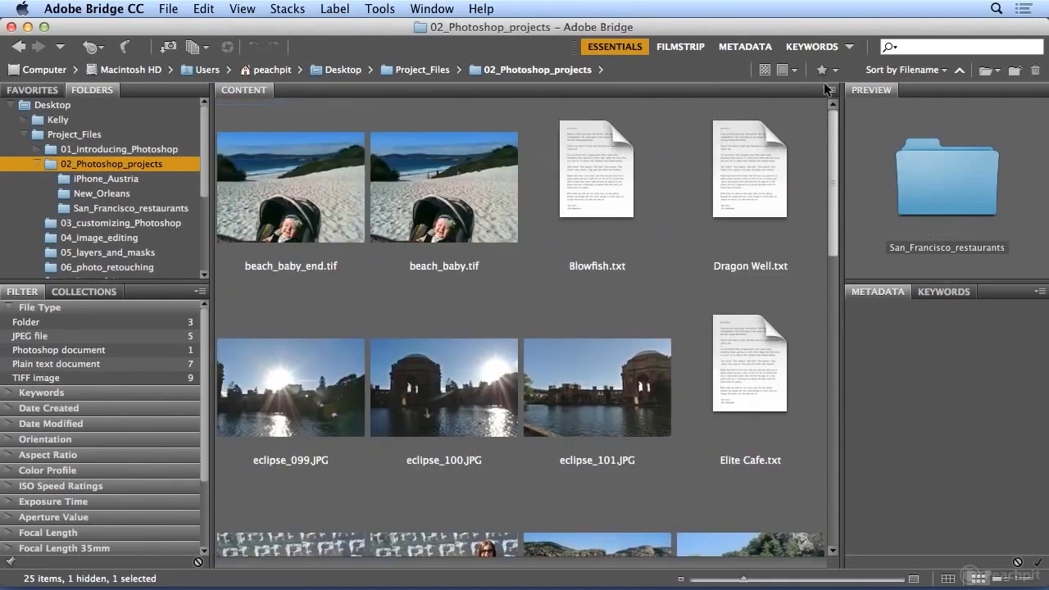
{"action": "left_click", "coordinate": [647, 164]}
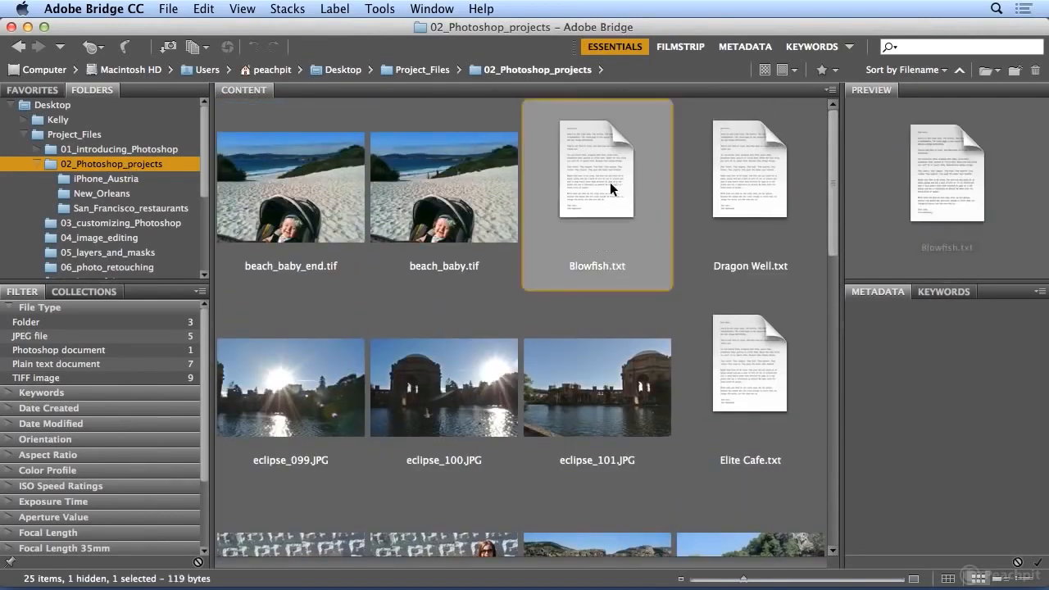
{"action": "left_click", "coordinate": [759, 185], "text": "super"}
{"action": "left_click", "coordinate": [757, 377], "text": "super"}
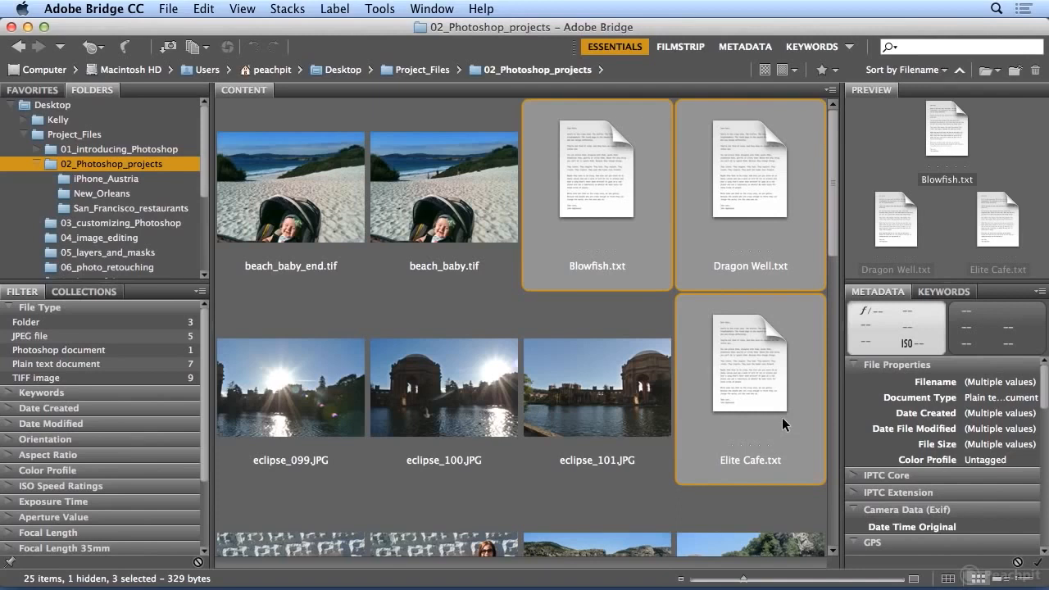
{"action": "left_click_drag", "start_coordinate": [831, 222], "coordinate": [834, 494]}
{"action": "left_click", "coordinate": [281, 374], "text": "super"}
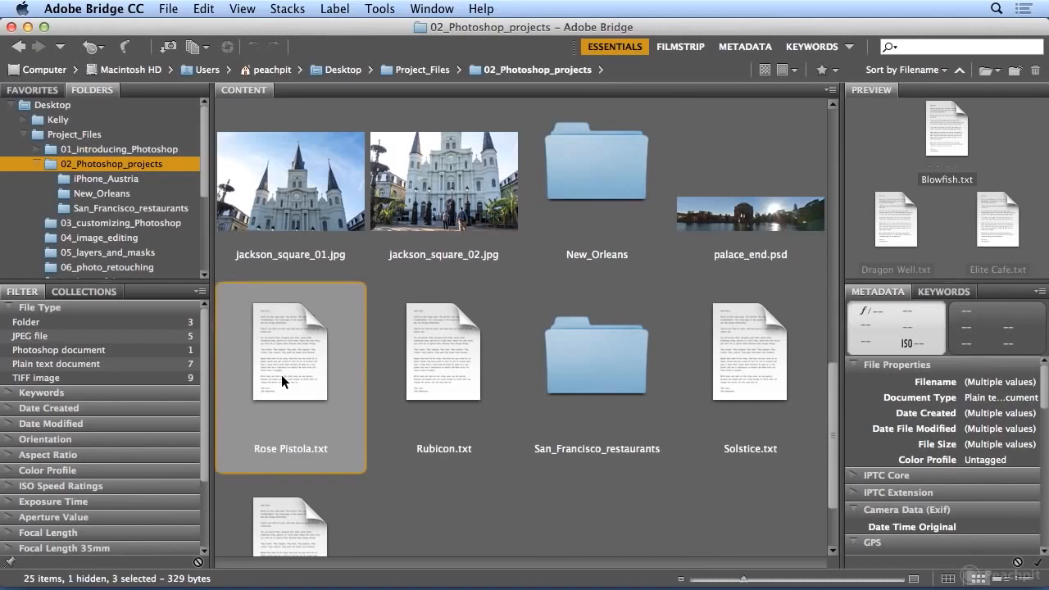
{"action": "left_click", "coordinate": [434, 370], "text": "super"}
{"action": "left_click", "coordinate": [762, 377], "text": "super"}
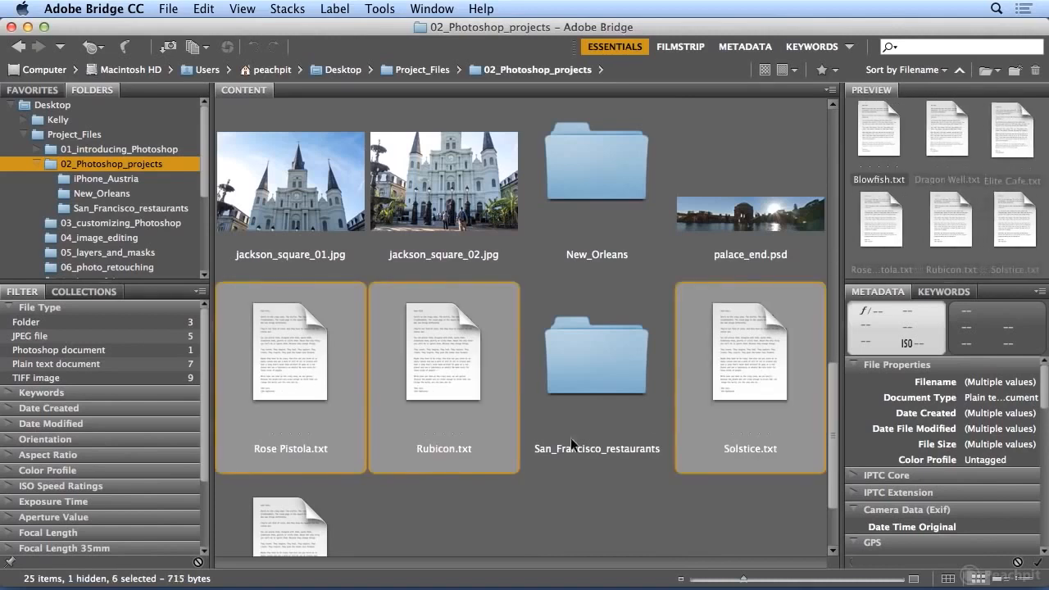
{"action": "left_click", "coordinate": [288, 525], "text": "super"}
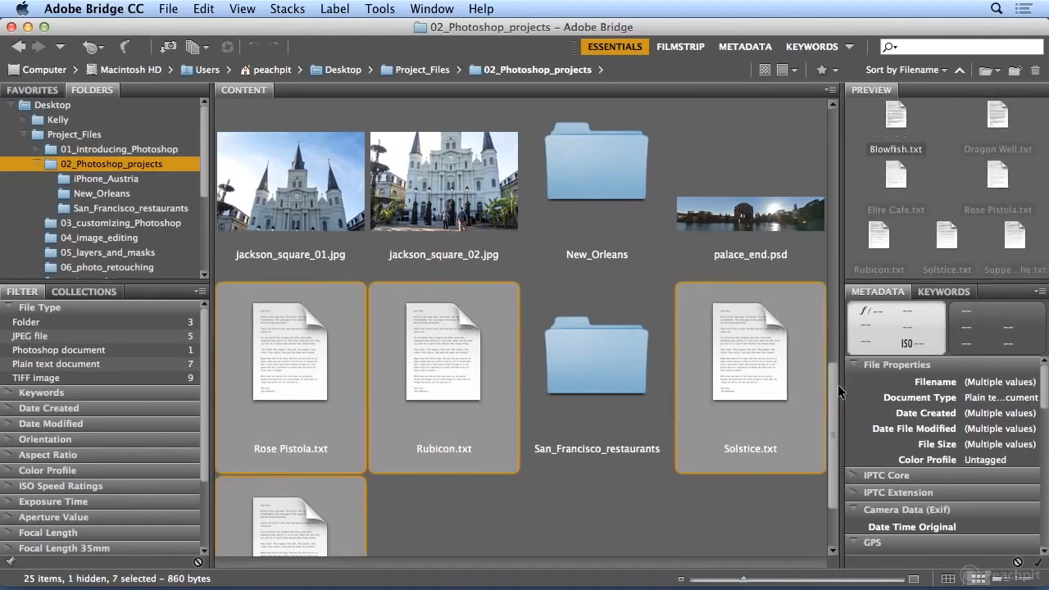
{"action": "scroll", "coordinate": [833, 431], "scroll_direction": "down", "scroll_amount": 3}
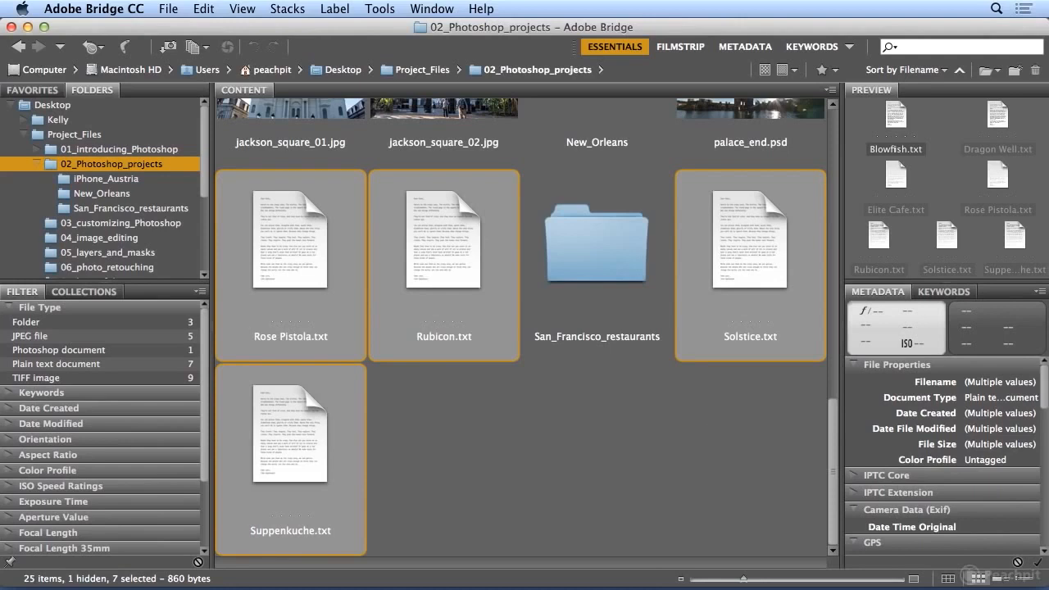
Step: Start a batch rename of the selected text files and base the new names on the Current Filename in lowercase
{"action": "left_click", "coordinate": [379, 9]}
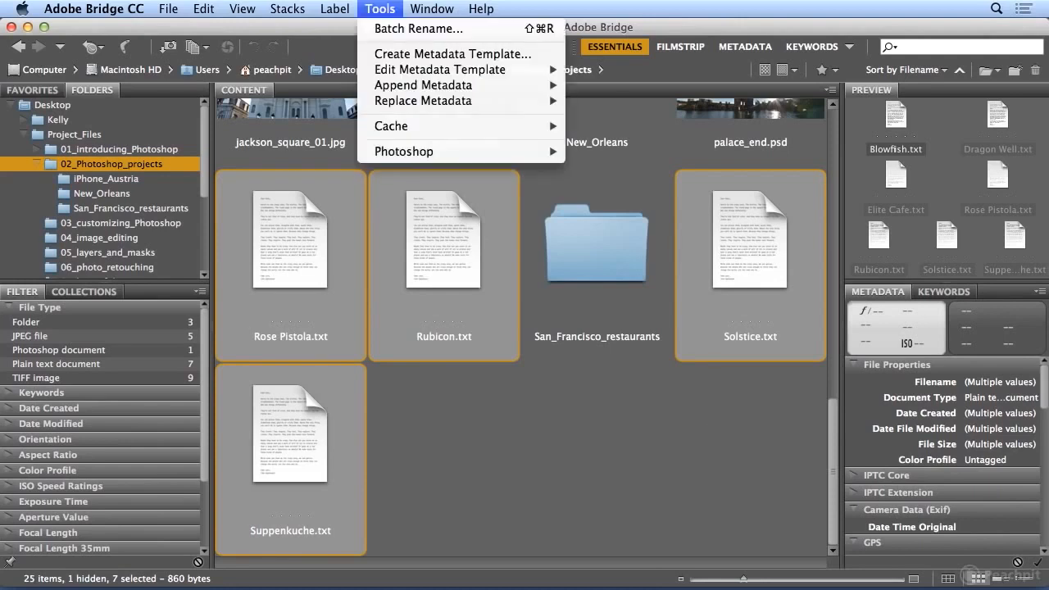
{"action": "left_click", "coordinate": [385, 31]}
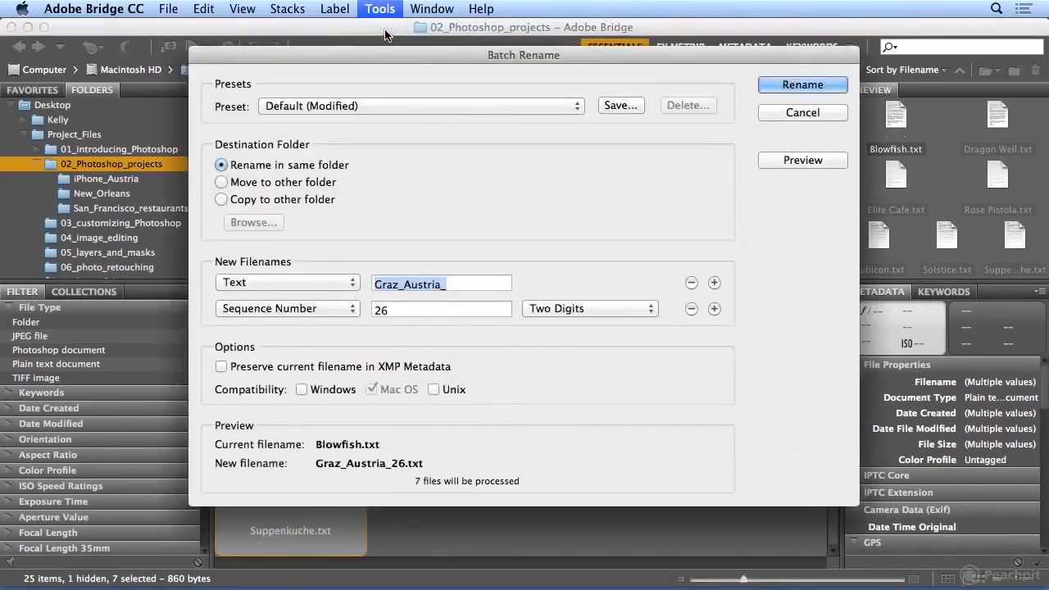
{"action": "left_click", "coordinate": [337, 287]}
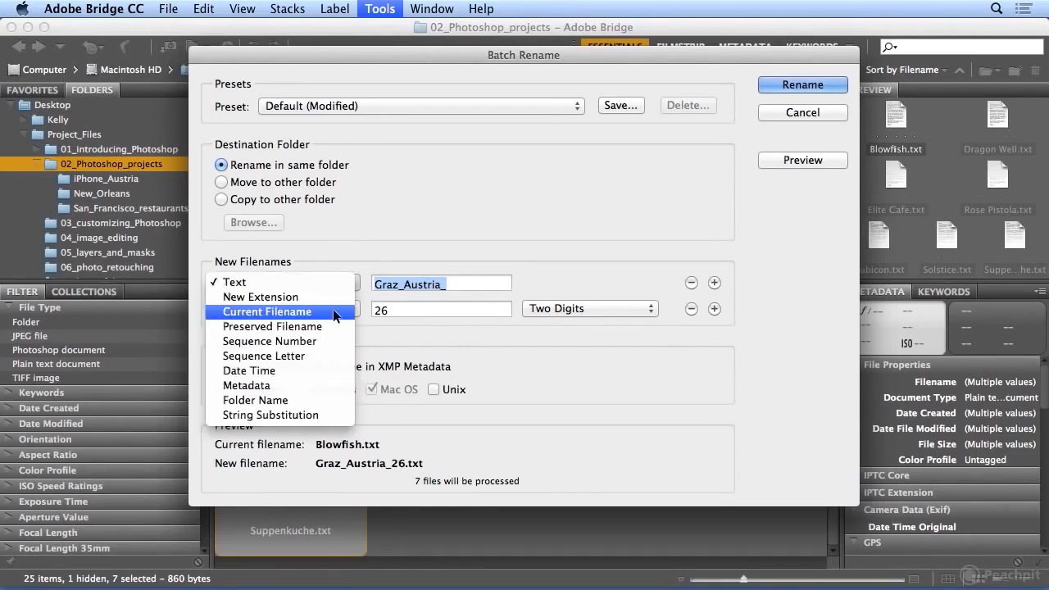
{"action": "left_click", "coordinate": [334, 312]}
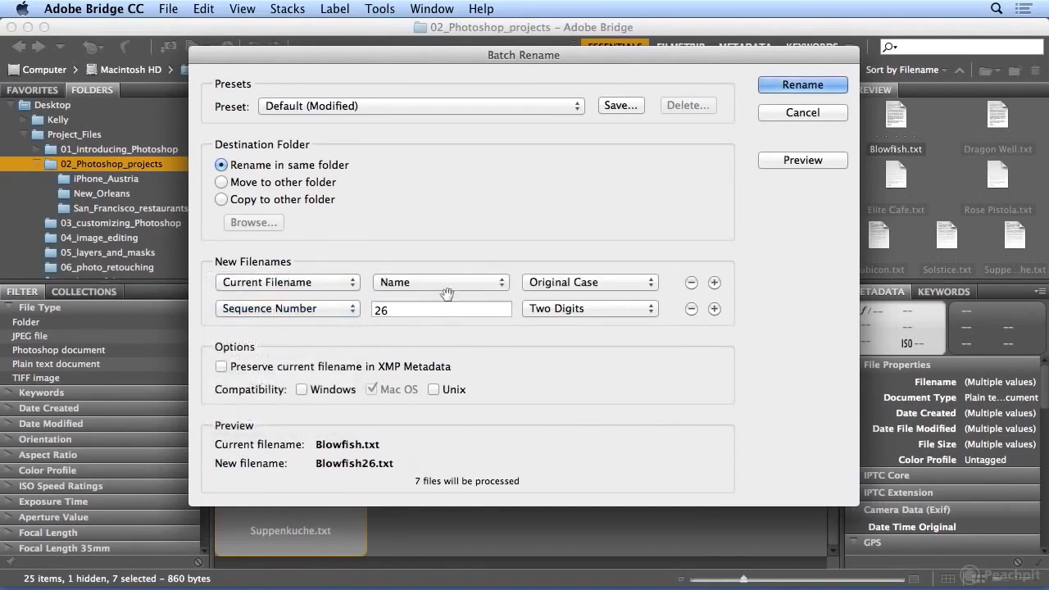
{"action": "left_click", "coordinate": [555, 282]}
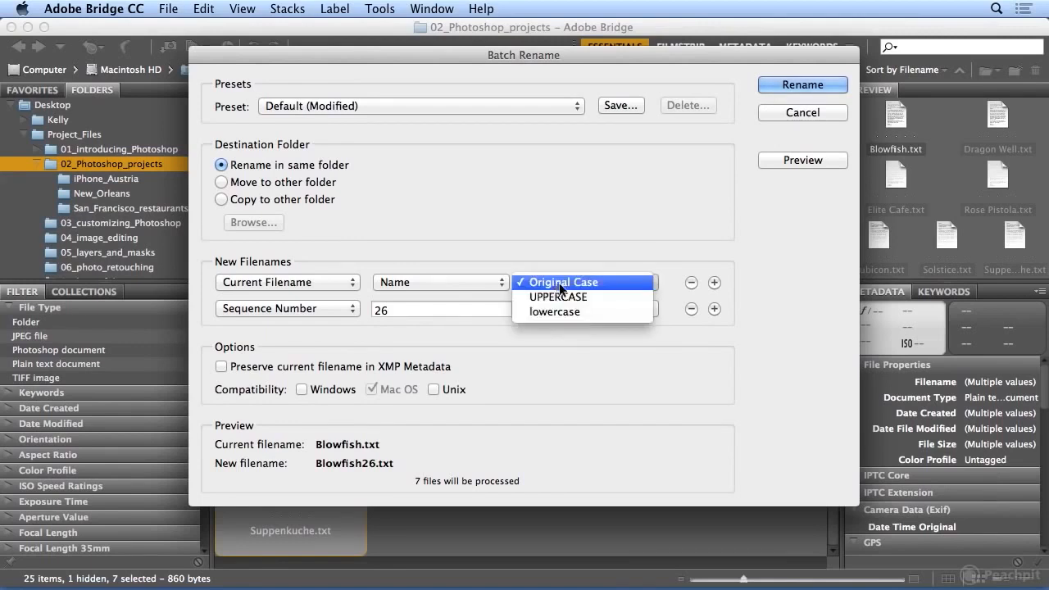
{"action": "left_click", "coordinate": [561, 311]}
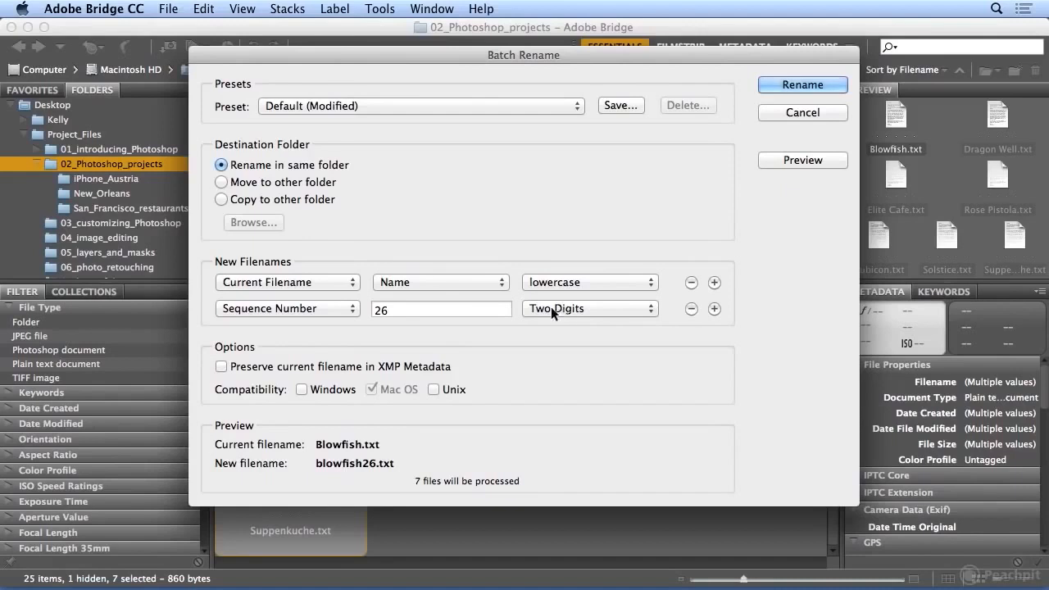
Step: Replace the sequence number part of the new filenames with the text _san_francisco_restaurant
{"action": "left_click", "coordinate": [334, 309]}
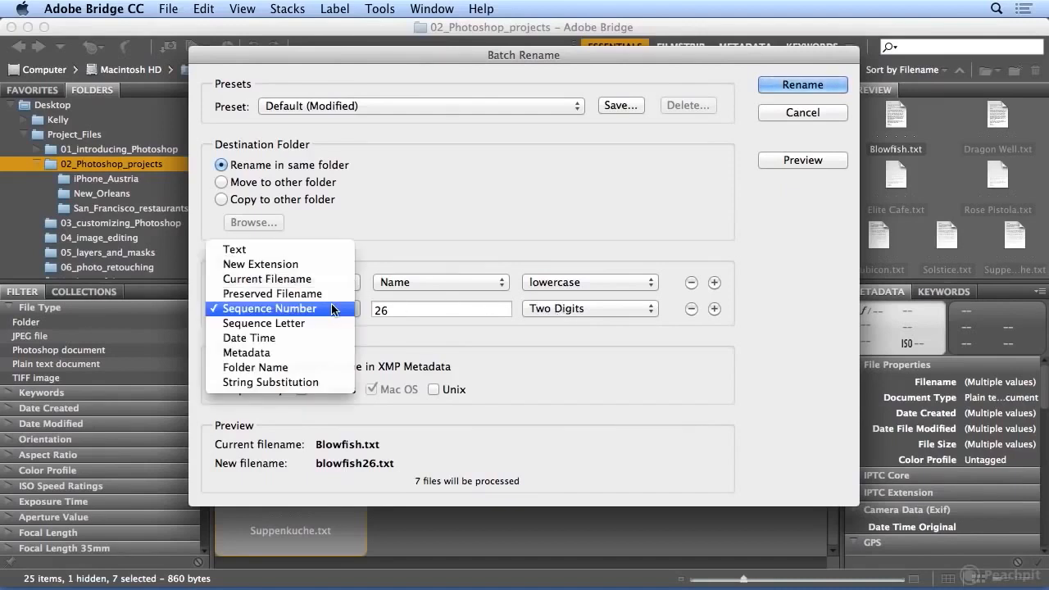
{"action": "left_click", "coordinate": [328, 251]}
{"action": "left_click", "coordinate": [400, 312]}
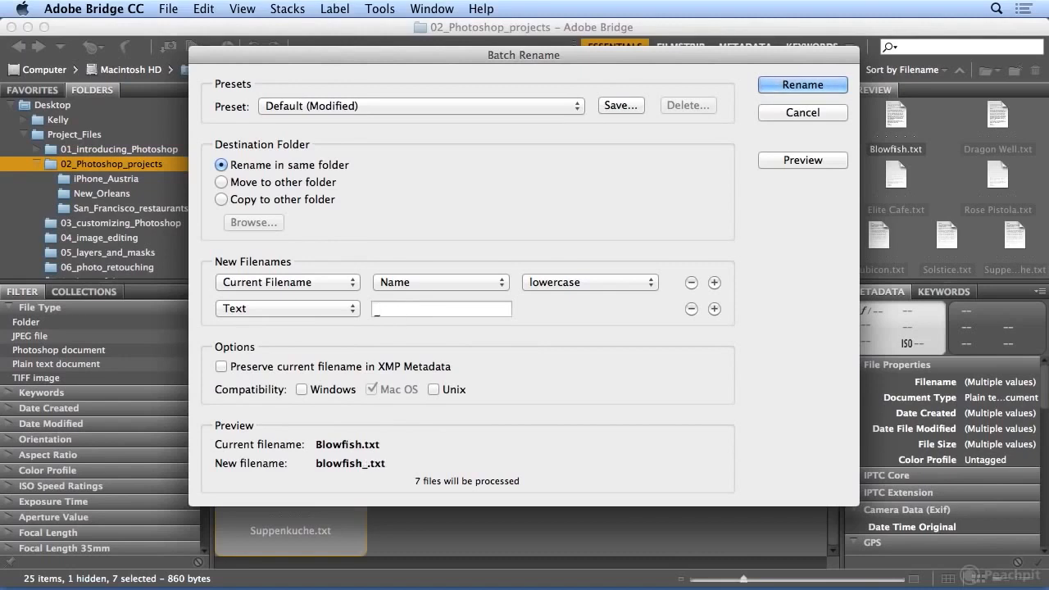
{"action": "left_click", "coordinate": [713, 308]}
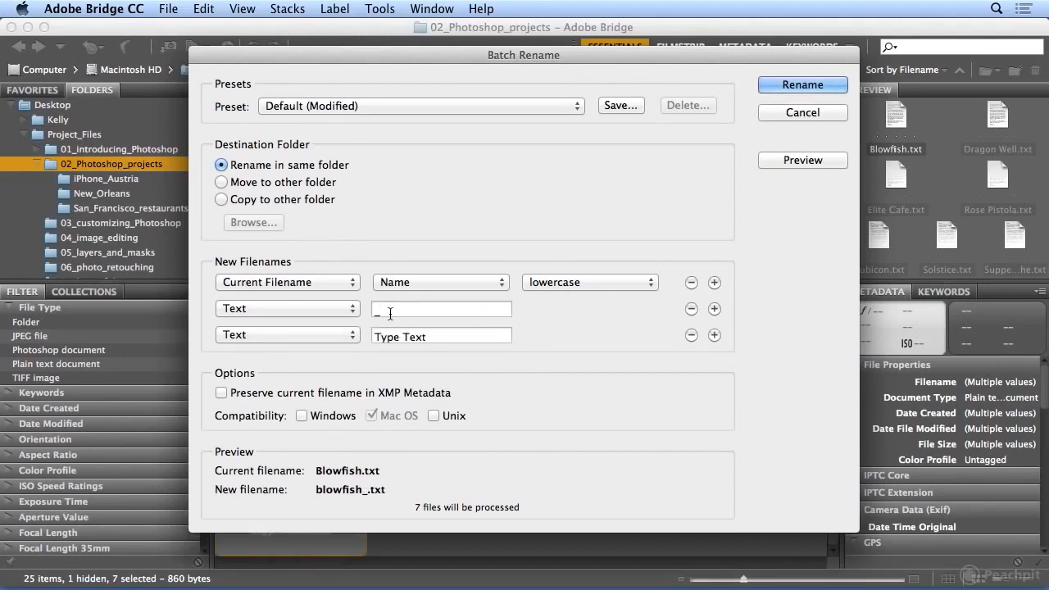
{"action": "left_click", "coordinate": [690, 335]}
{"action": "left_click", "coordinate": [416, 314]}
{"action": "type", "text": "san_fra"}
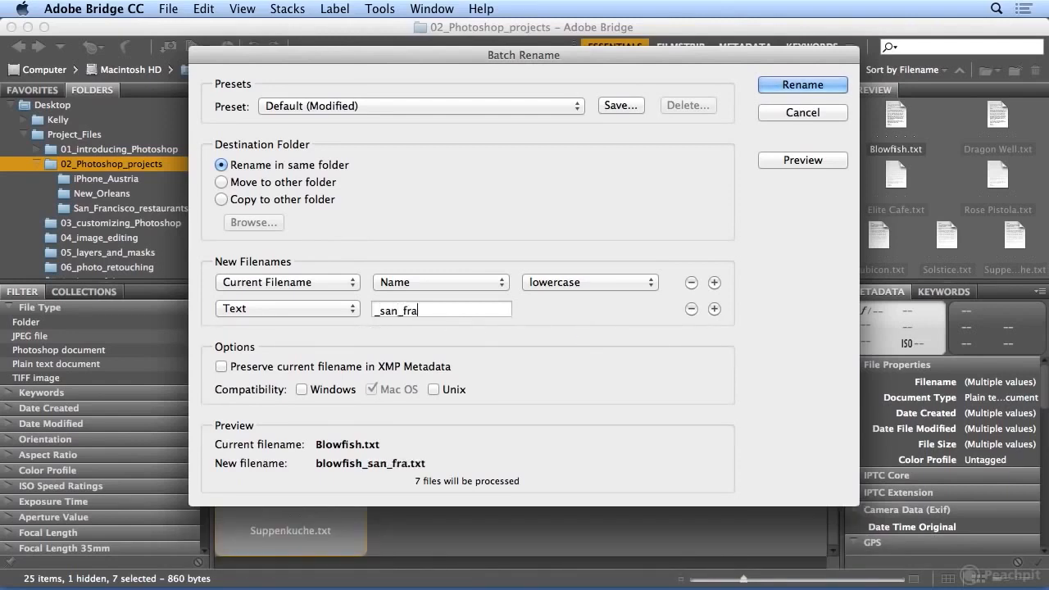
{"action": "type", "text": "ncisco_resta"}
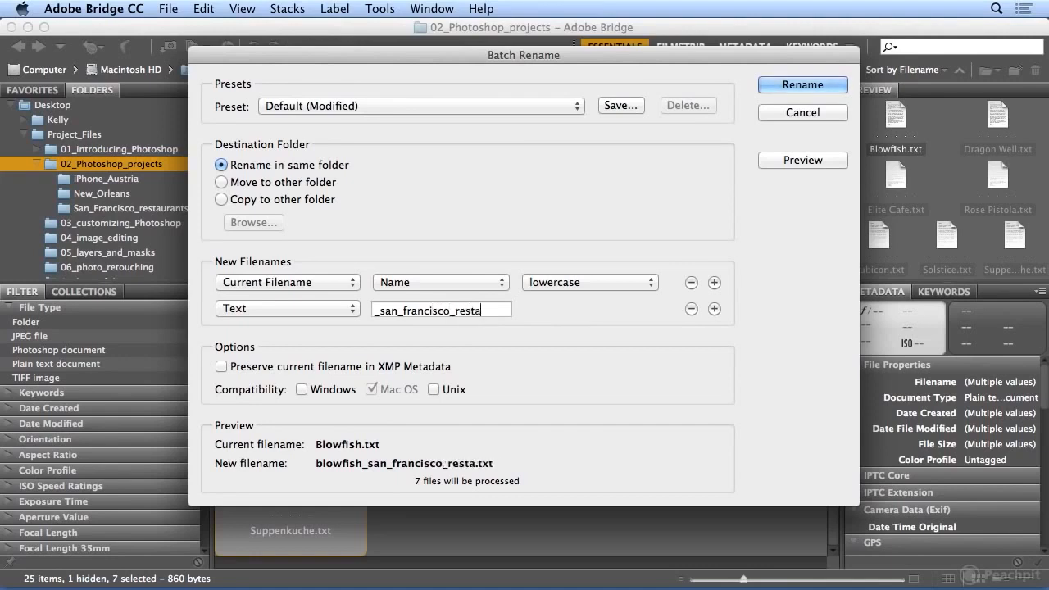
{"action": "type", "text": "urants"}
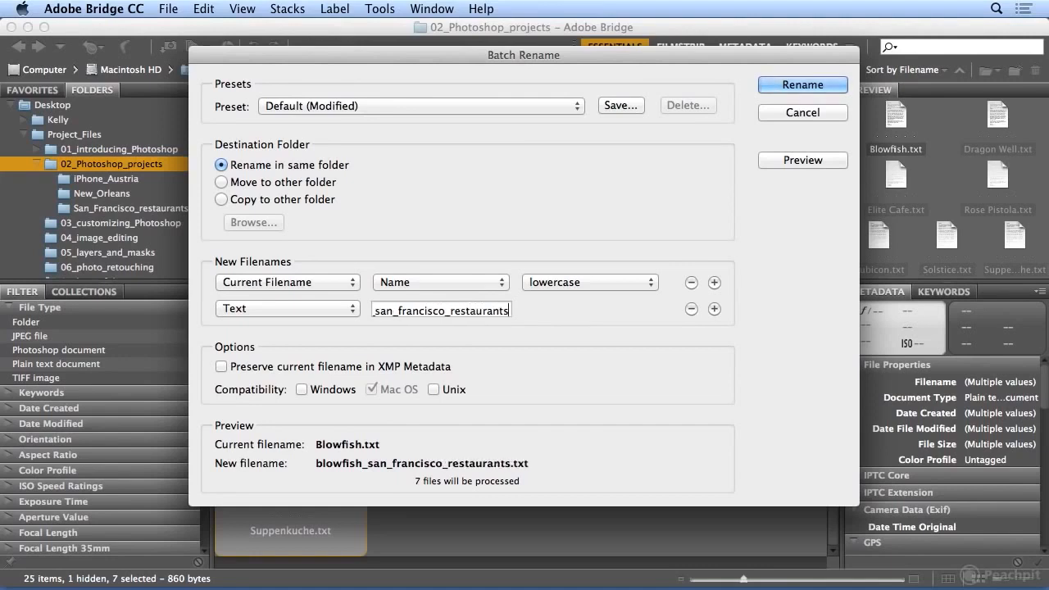
{"action": "key", "text": "BackSpace"}
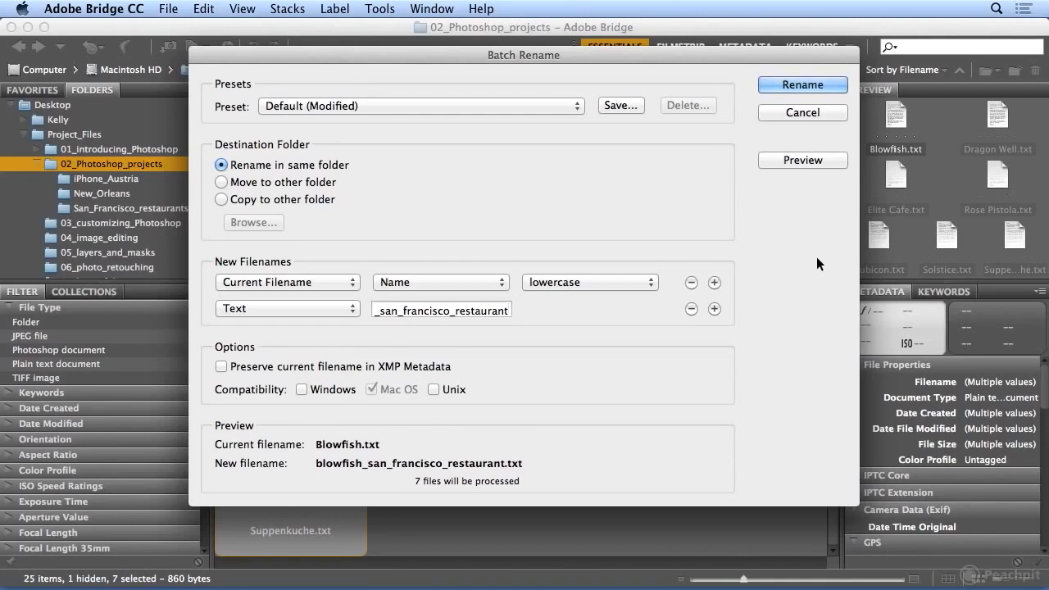
Step: Apply the batch rename and move the renamed text files into the San_Francisco_restaurants folder
{"action": "left_click", "coordinate": [802, 85]}
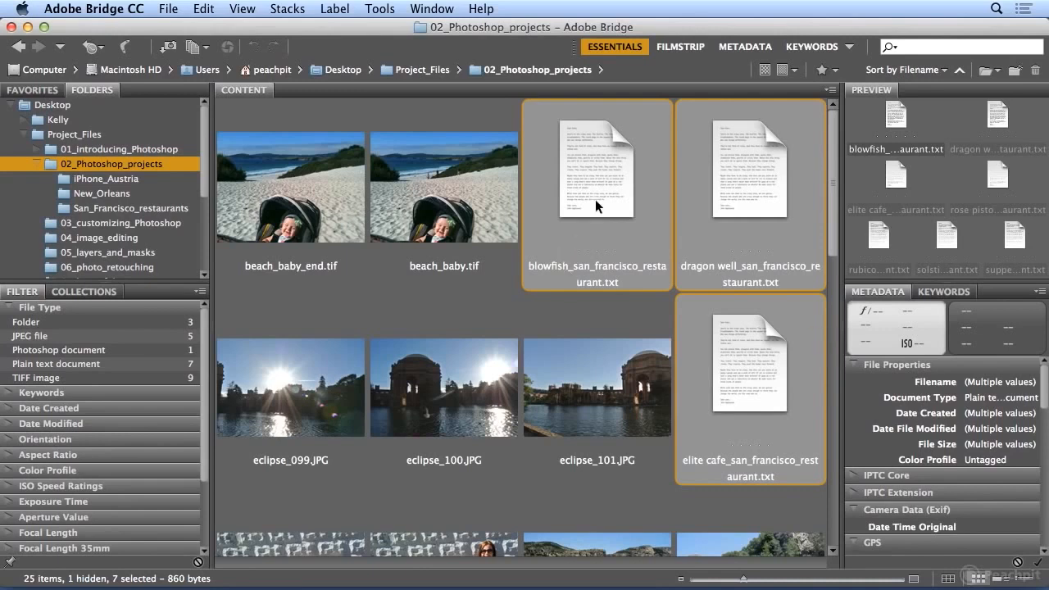
{"action": "left_click_drag", "start_coordinate": [592, 191], "coordinate": [144, 211]}
Step: In the San_Francisco_restaurants folder, open blowfish_san_francisco_restaurant.txt in TextEdit to read its contents, and close it again
{"action": "left_click", "coordinate": [142, 209]}
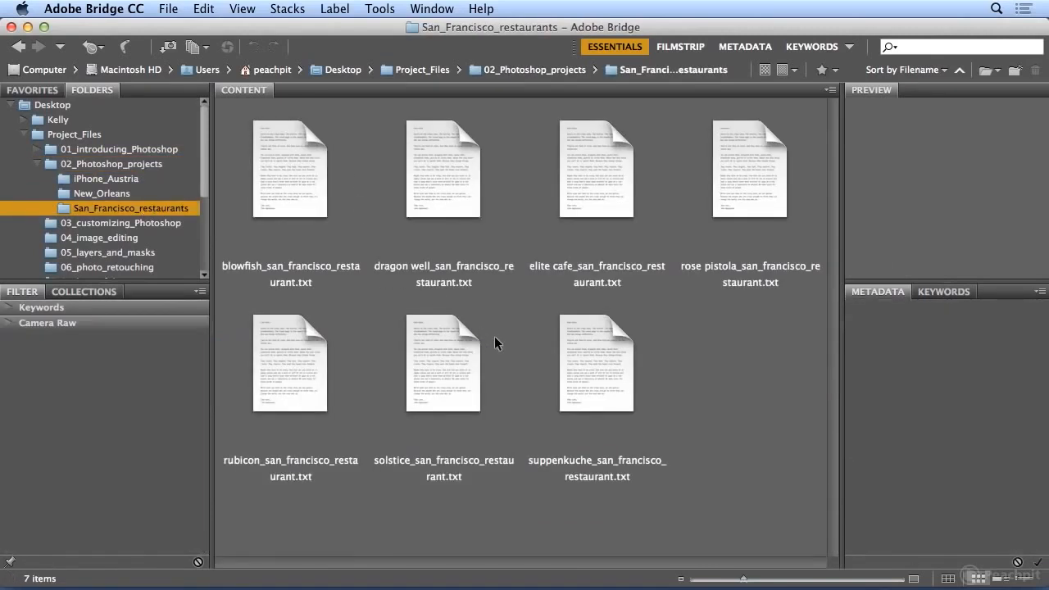
{"action": "left_click", "coordinate": [289, 173]}
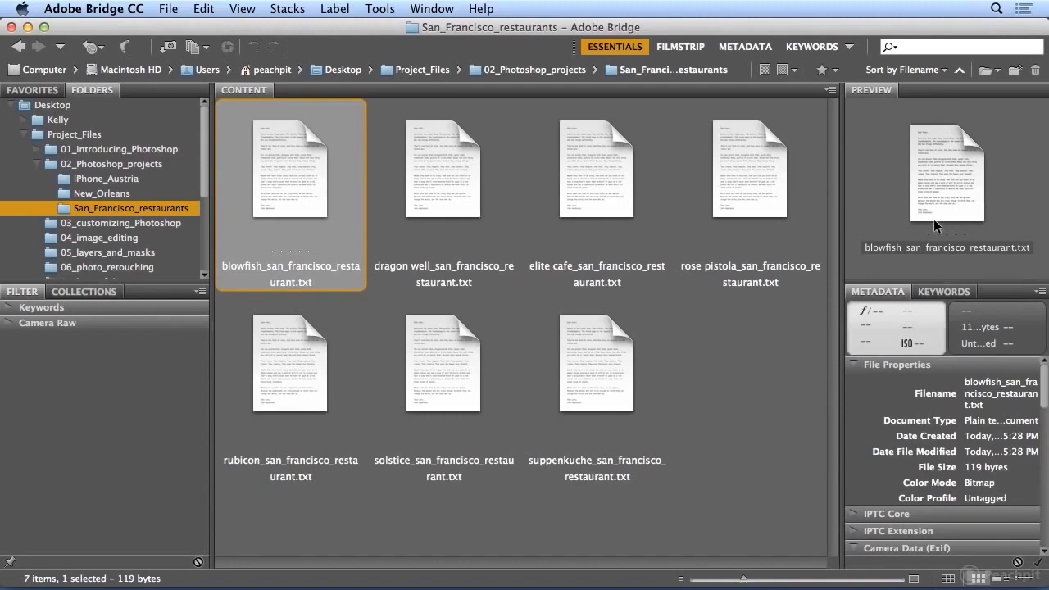
{"action": "double_click", "coordinate": [286, 194]}
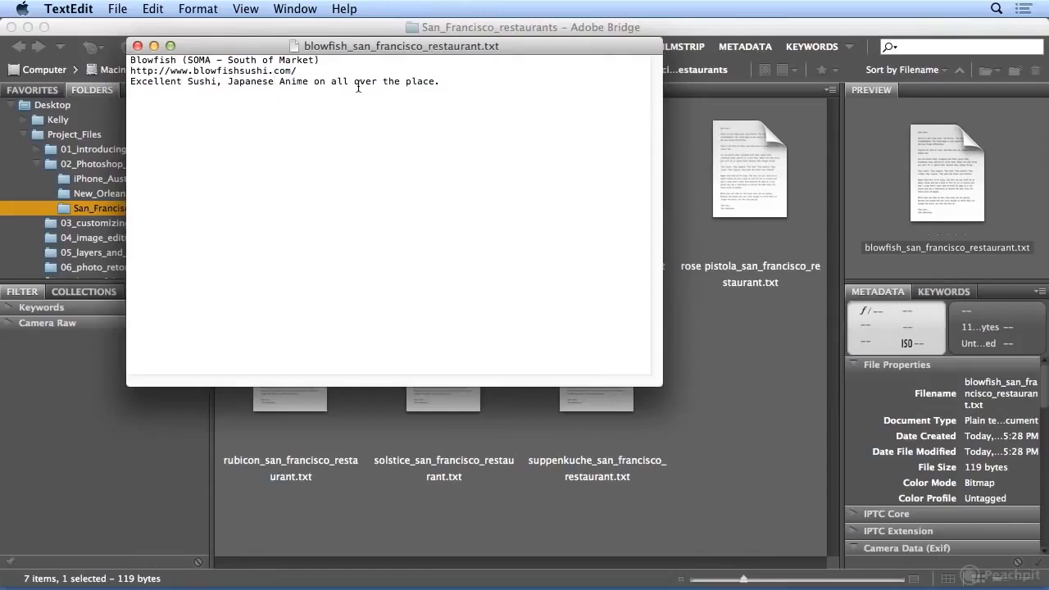
{"action": "left_click", "coordinate": [138, 46]}
{"action": "left_click", "coordinate": [307, 180]}
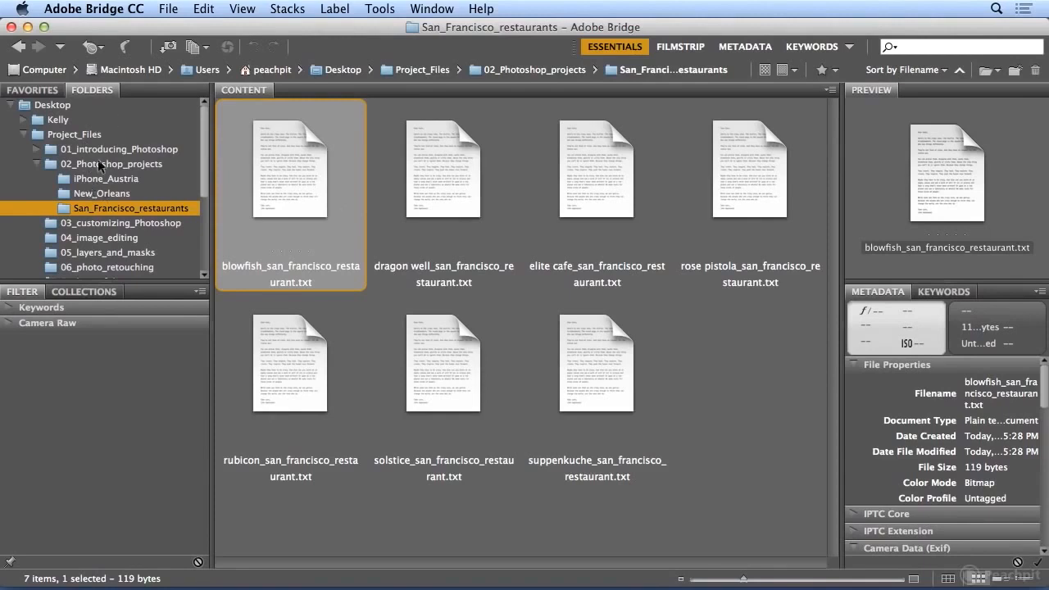
{"action": "left_click", "coordinate": [381, 8]}
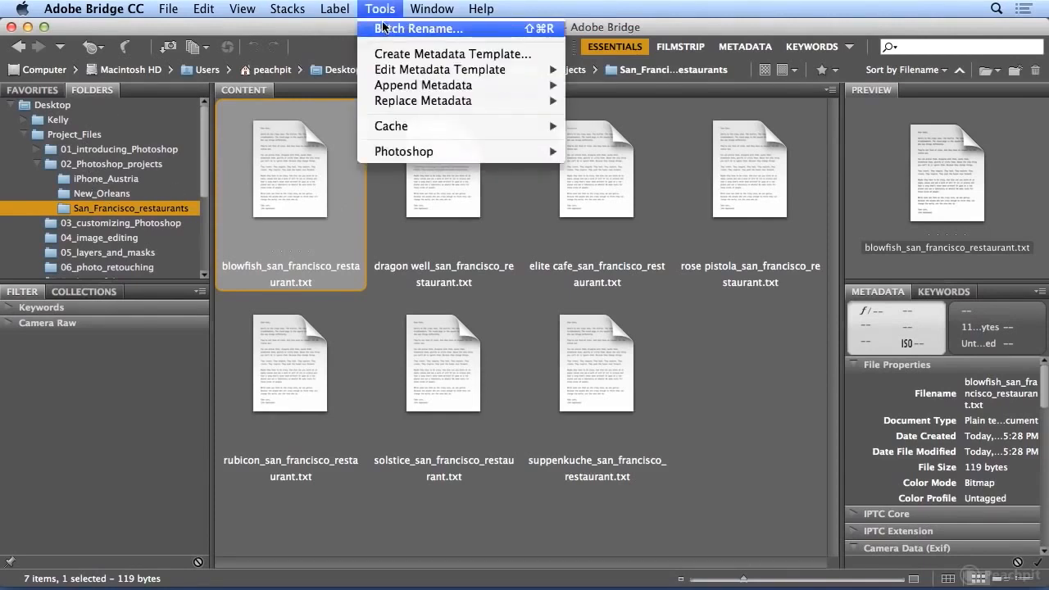
{"action": "left_click", "coordinate": [386, 8]}
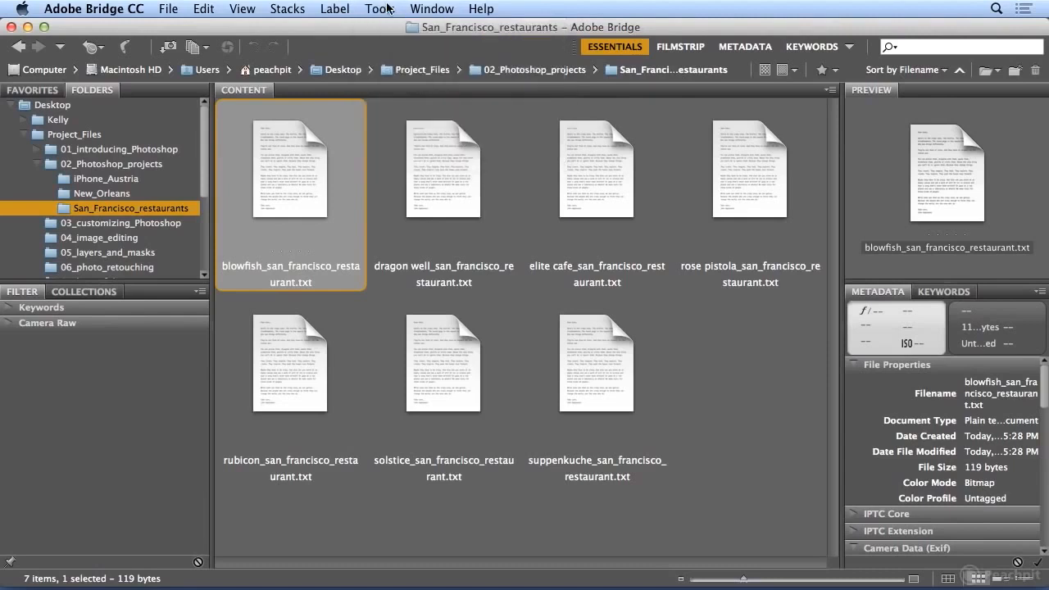